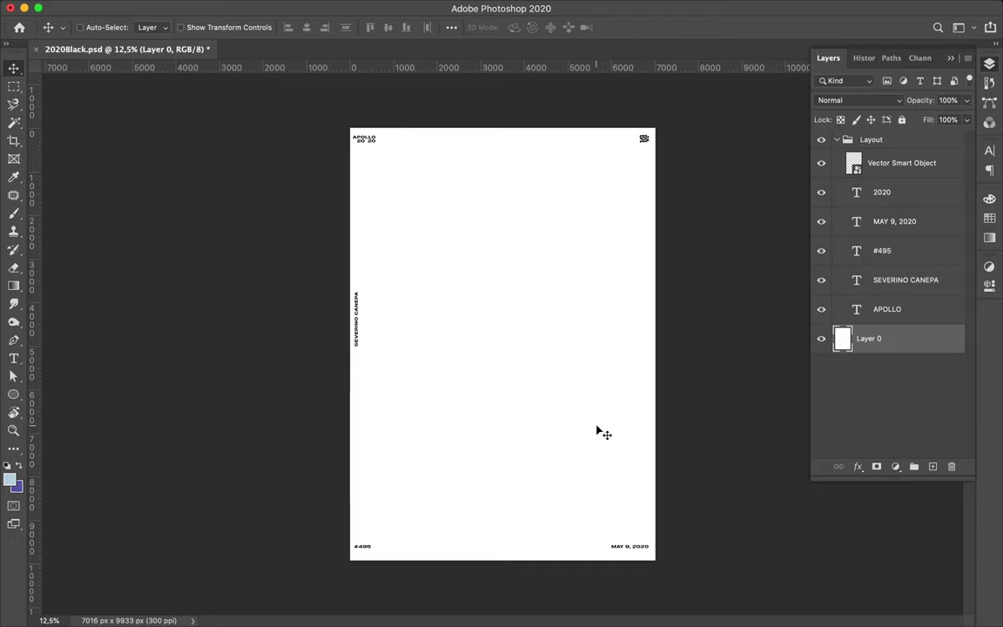
# Draw a rectangular frame with a 55 px black stroke inside the page margins.
pyautogui.press('m')
pyautogui.press('u')
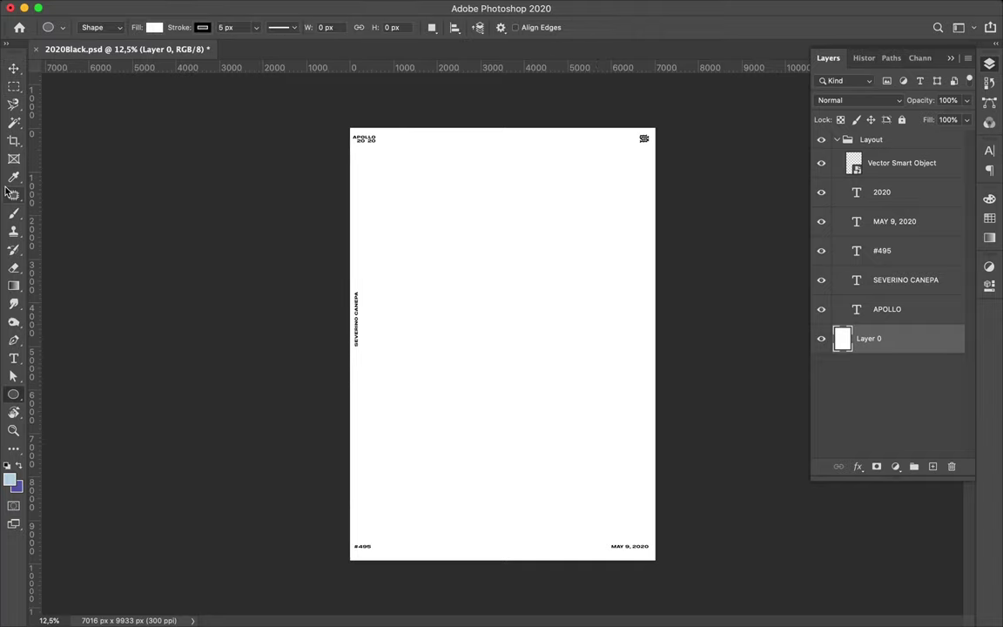
pyautogui.moveTo(378, 163); pyautogui.dragTo(594, 459)
pyautogui.hotkey('ctrl', 'z')
pyautogui.press('m')
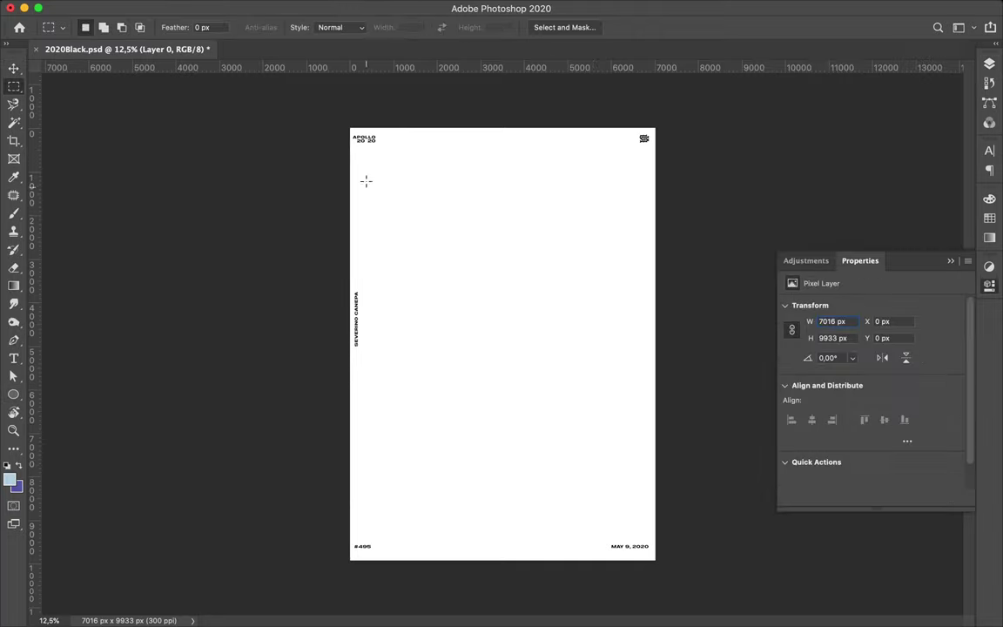
pyautogui.press('u')
pyautogui.rightClick(13, 395)
pyautogui.click(70, 395)
pyautogui.moveTo(370, 153)
pyautogui.mouseDown()
pyautogui.moveTo(610, 508)
pyautogui.moveTo(646, 531)
pyautogui.mouseUp()
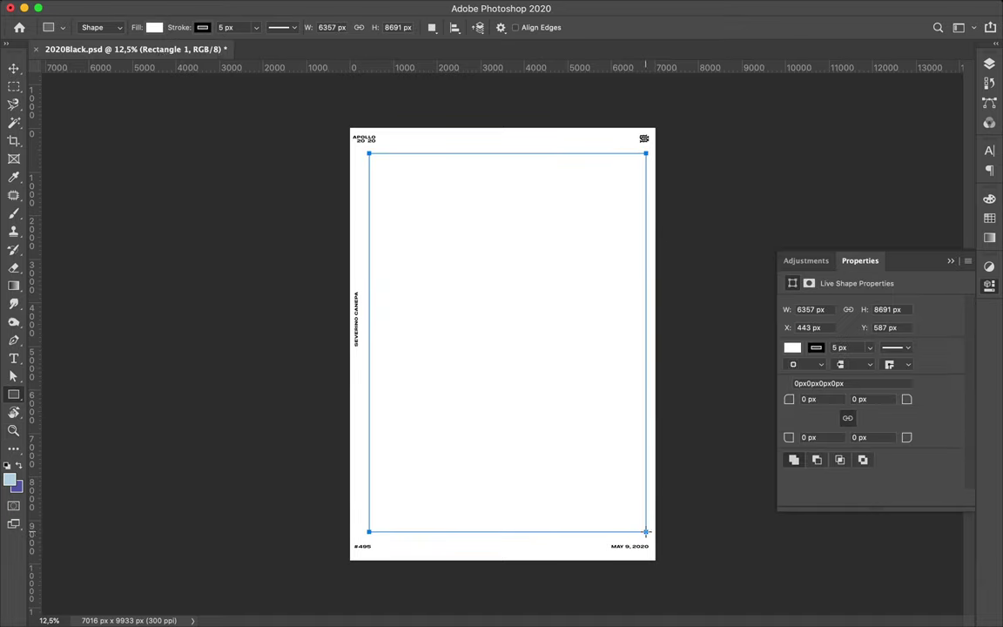
pyautogui.write('55')
pyautogui.press('v')
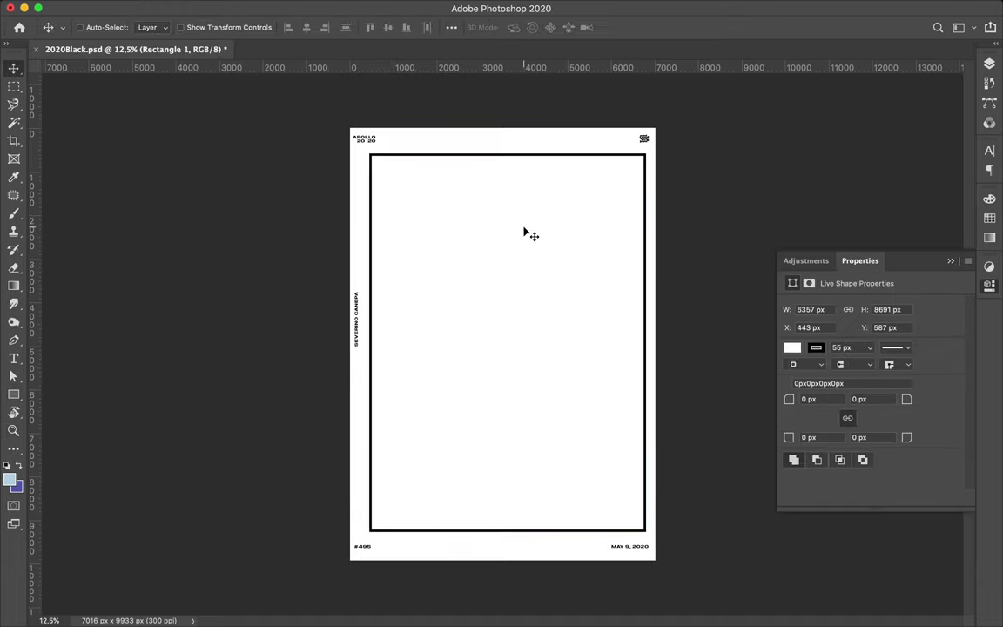
# Add a HYPER text layer and enlarge it into the frame's top-left corner.
pyautogui.press('t')
pyautogui.click(470, 141)
pyautogui.press('v')
pyautogui.hotkey('ctrl', 't')
pyautogui.moveTo(466, 148)
pyautogui.mouseDown()
pyautogui.moveTo(383, 160)
pyautogui.moveTo(450, 176)
pyautogui.mouseUp()
pyautogui.press('Return')
pyautogui.scroll(2, 611, 194)
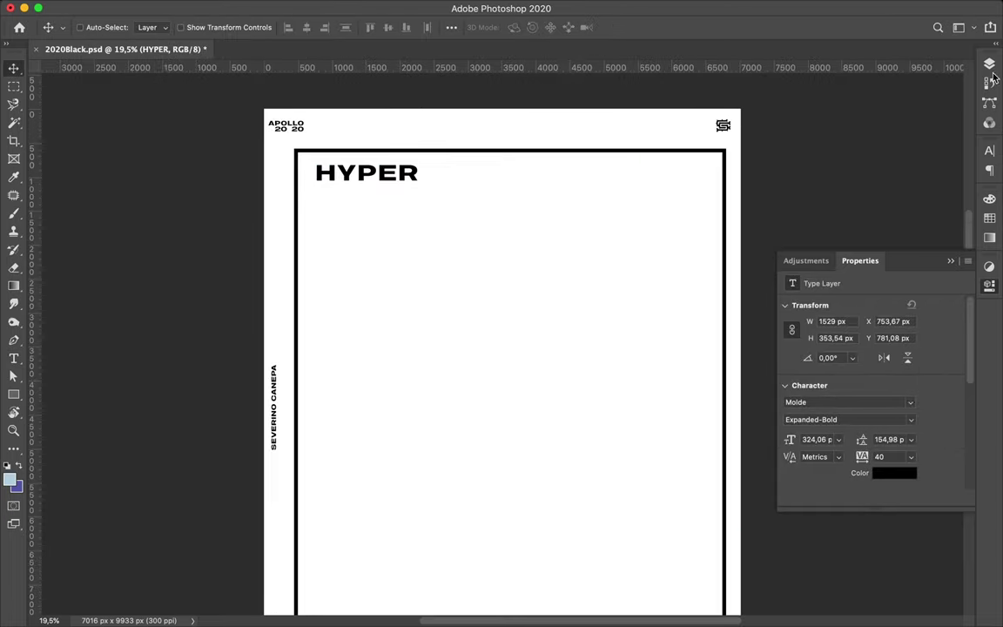
# Filter the font list to Blackletter and set HYPER in the Harbour font.
pyautogui.click(990, 151)
pyautogui.click(904, 171)
pyautogui.click(802, 192)
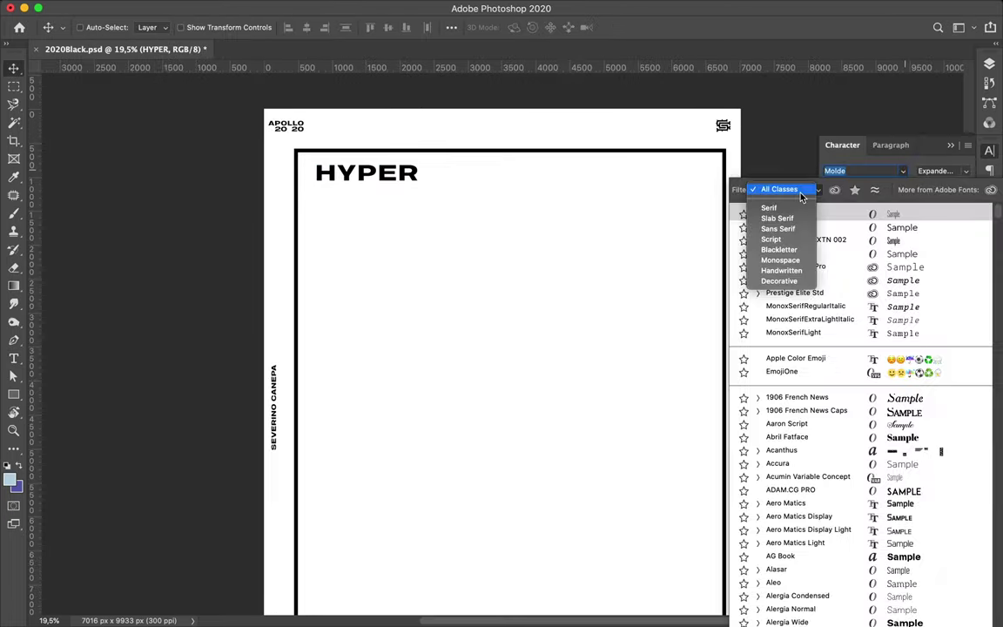
pyautogui.click(784, 250)
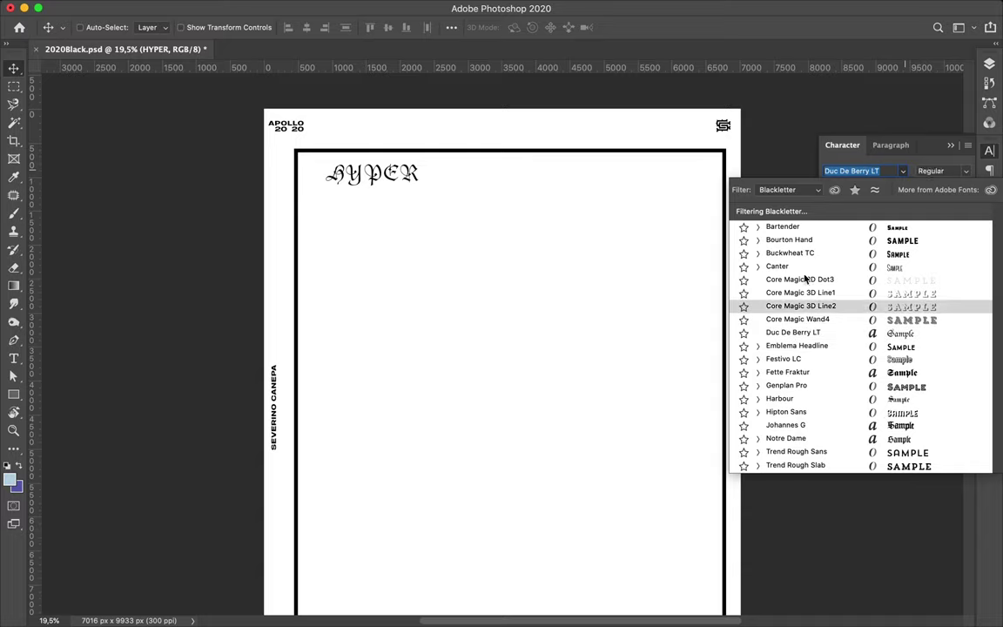
pyautogui.click(798, 398)
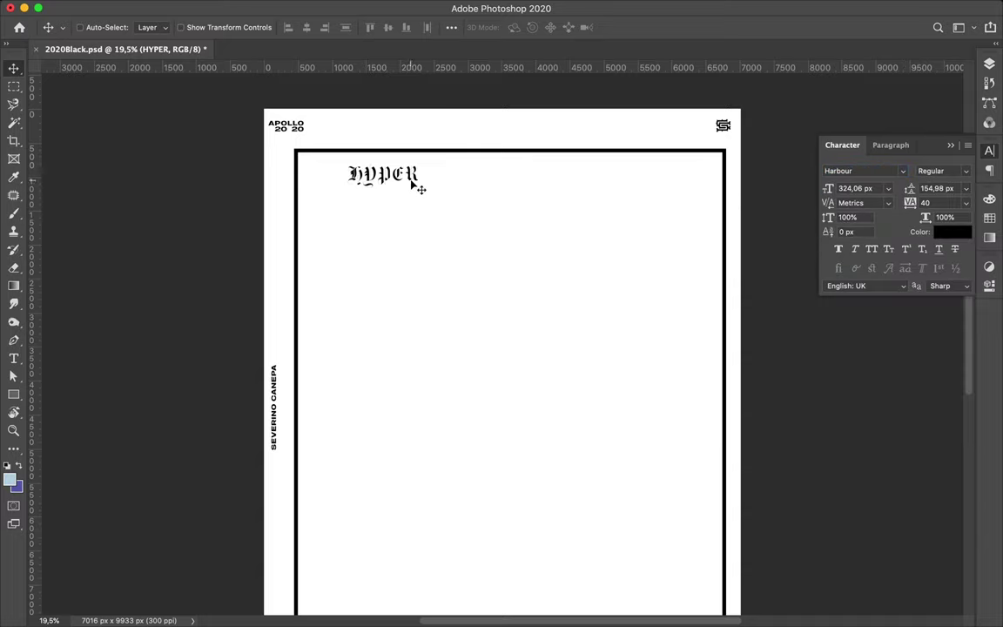
# Scale HYPER up to about 958.77 px and position it along the frame's top.
pyautogui.hotkey('ctrl', 't')
pyautogui.moveTo(418, 187); pyautogui.dragTo(556, 251)
pyautogui.press('Return')
pyautogui.moveTo(499, 220); pyautogui.dragTo(456, 209)
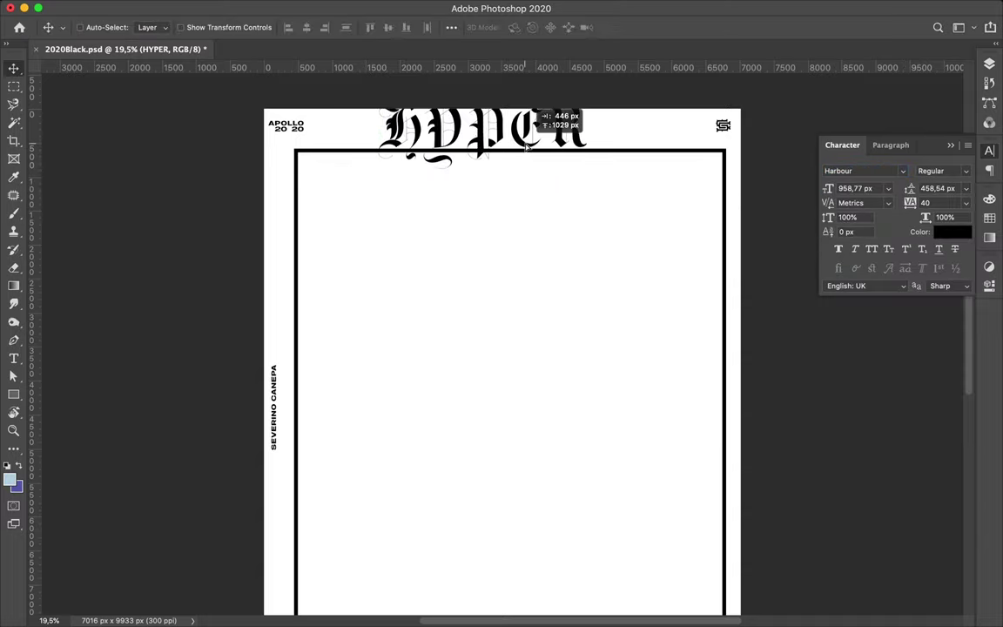
# Retype the duplicate as STRUCTURE, rotated vertically along the frame's right edge.
pyautogui.write('STRUCT')
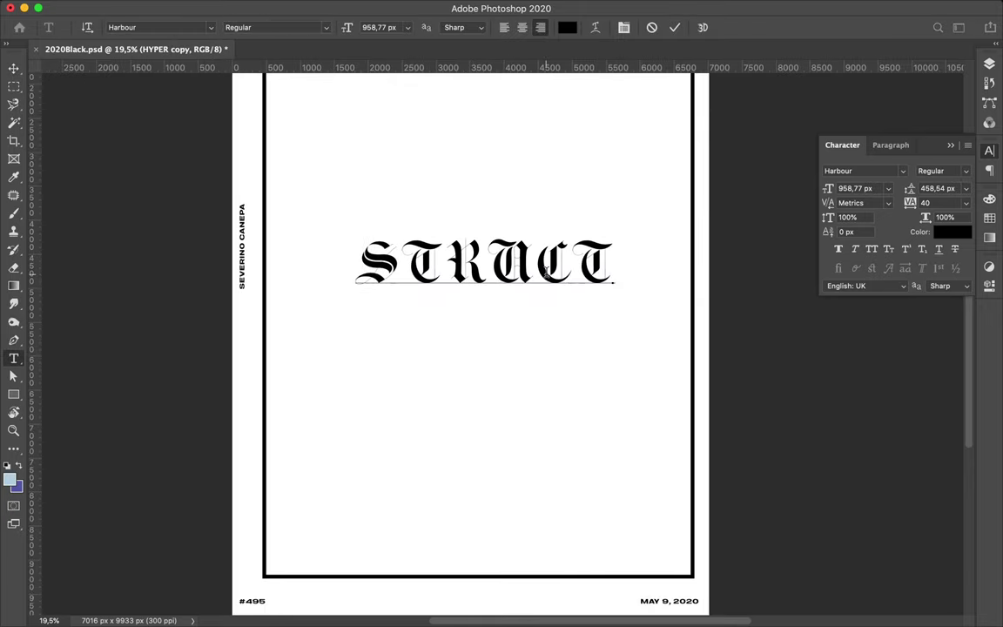
pyautogui.write('URE')
pyautogui.hotkey('ctrl', 't')
pyautogui.moveTo(620, 233); pyautogui.dragTo(396, 87)
pyautogui.press('Return')
pyautogui.moveTo(464, 170); pyautogui.dragTo(694, 257)
# Tighten the letter tracking to -20.
pyautogui.click(927, 202)
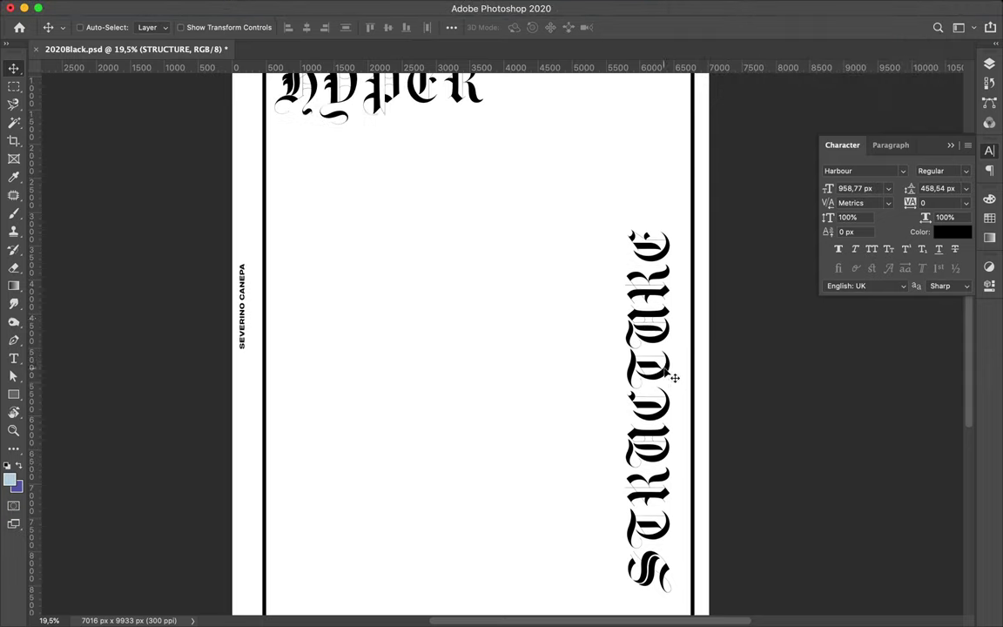
pyautogui.click(927, 202)
pyautogui.write('-20')
pyautogui.press('Return')
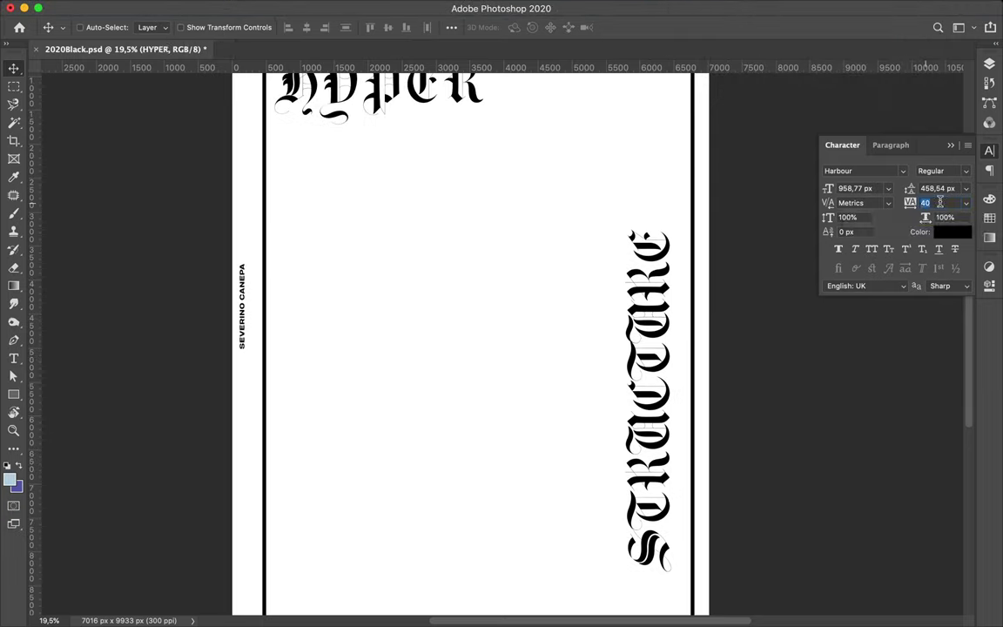
# Change HYPER to title-case 'Hyper' and reposition it.
pyautogui.scroll(3, 478, 324)
pyautogui.doubleClick(392, 192)
pyautogui.moveTo(481, 192); pyautogui.dragTo(332, 192)
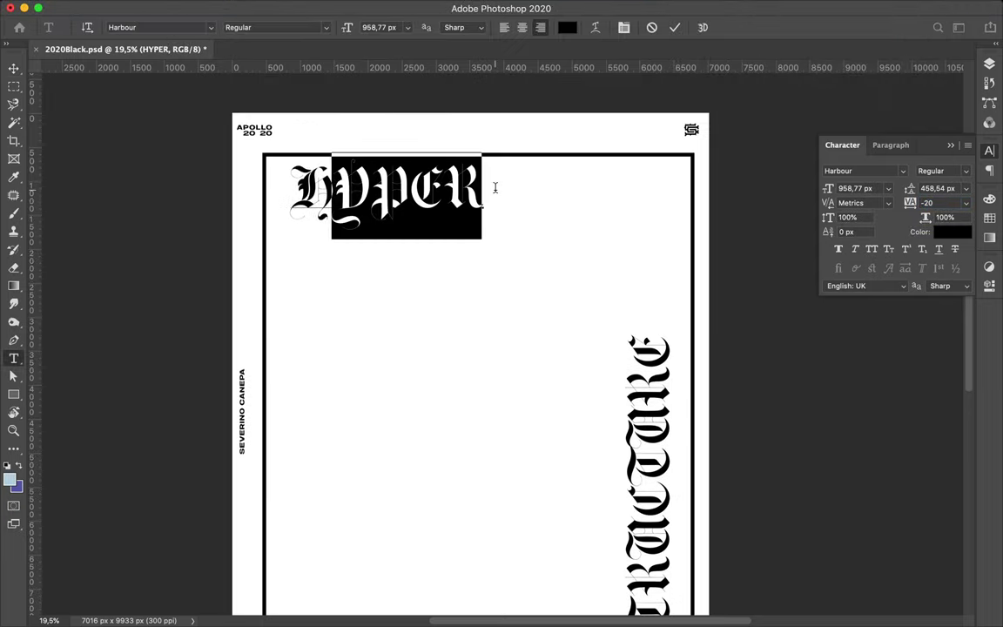
pyautogui.write('yper')
pyautogui.press('Escape')
pyautogui.press('v')
pyautogui.moveTo(463, 203); pyautogui.dragTo(388, 200)
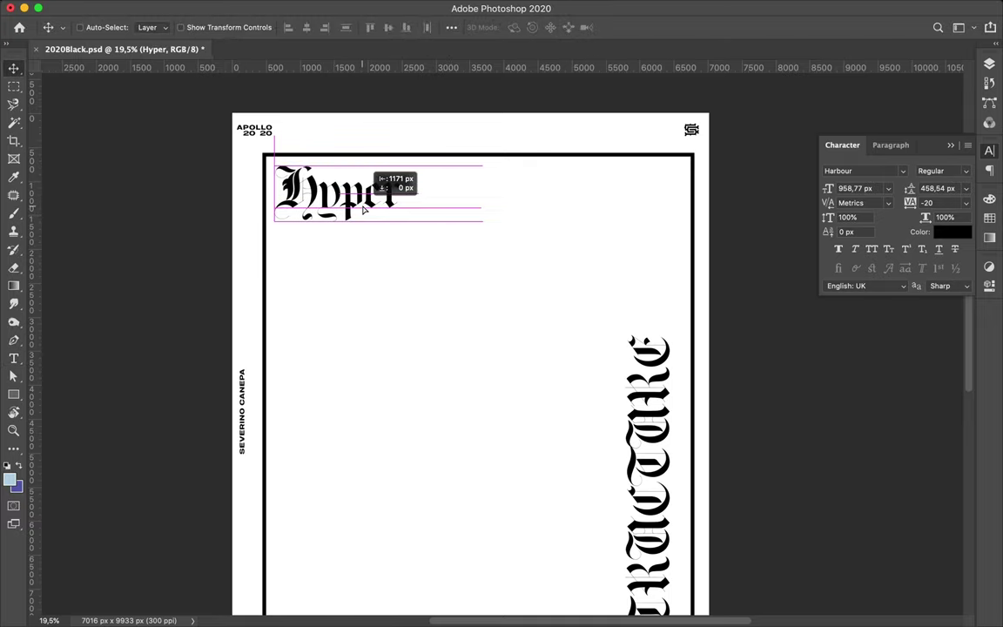
# Nudge STRUCTURE slightly down and make an offset copy of the frame.
pyautogui.scroll(-3, 664, 296)
pyautogui.click(663, 296)
pyautogui.moveTo(663, 296); pyautogui.dragTo(664, 320)
pyautogui.scroll(-2, 664, 340)
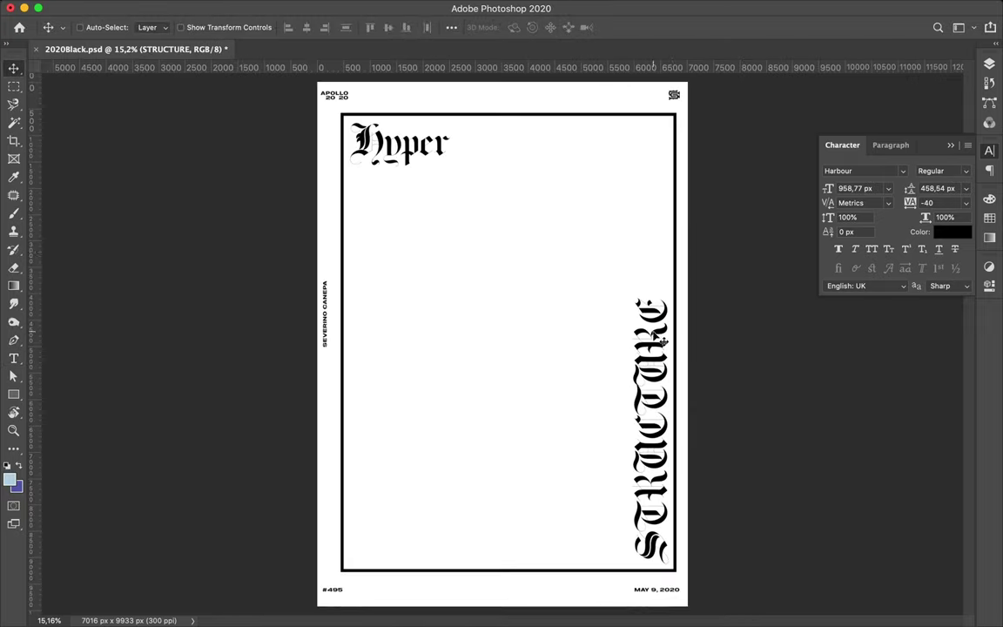
pyautogui.moveTo(676, 257); pyautogui.dragTo(670, 261)
pyautogui.click(990, 63)
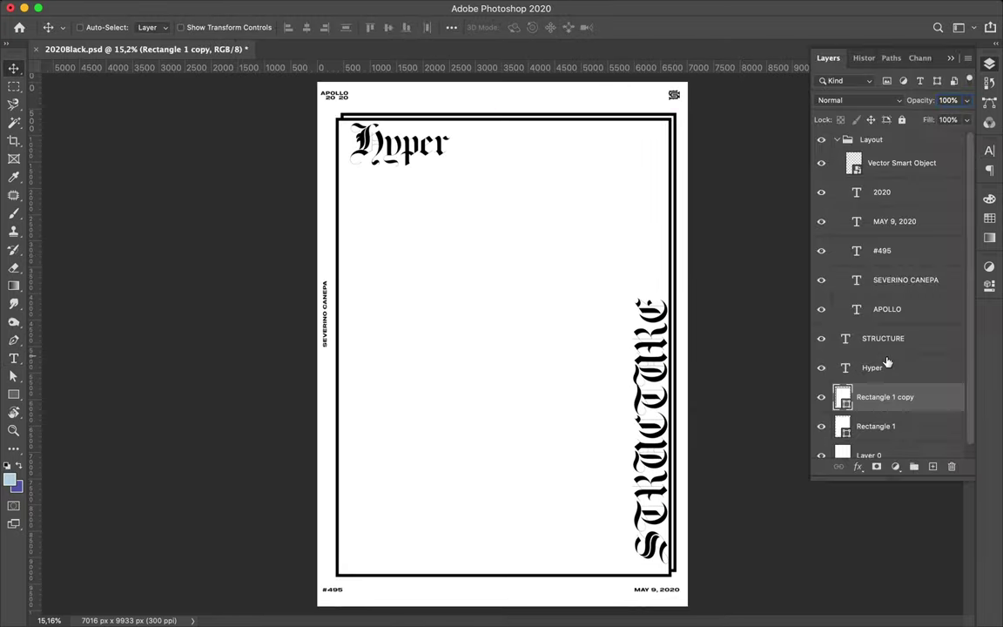
# Move the frame copy below the original and add a third offset frame behind both.
pyautogui.moveTo(885, 392); pyautogui.dragTo(885, 422)
pyautogui.moveTo(338, 492); pyautogui.dragTo(332, 500)
pyautogui.moveTo(906, 415); pyautogui.dragTo(902, 436)
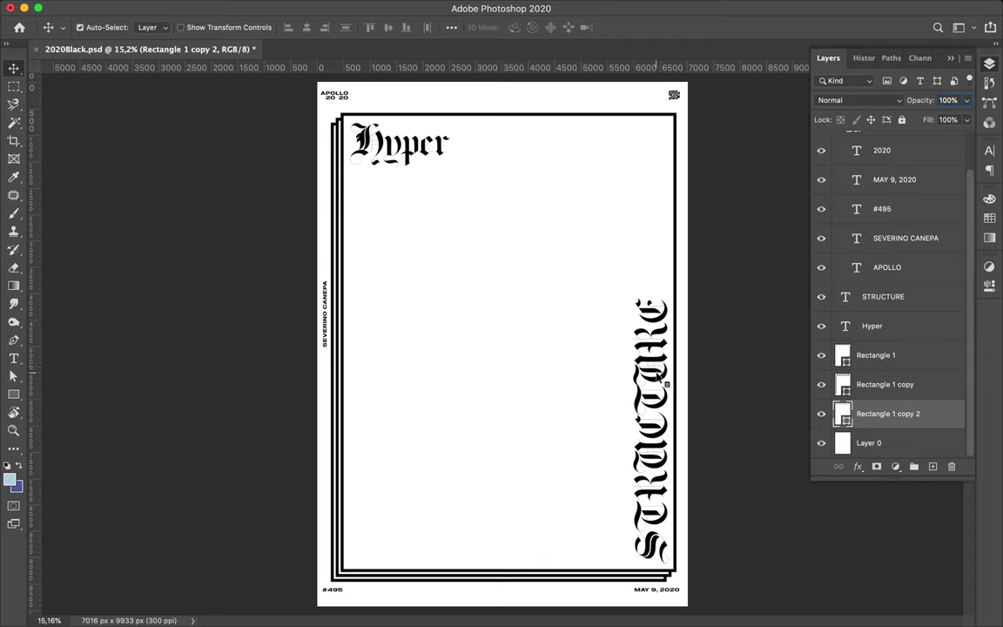
# Retype STRUCTURE as 'Structure' and move it down to the bottom-right corner.
pyautogui.doubleClick(845, 296)
pyautogui.write('Structure')
pyautogui.press('Escape')
pyautogui.press('v')
pyautogui.moveTo(662, 375); pyautogui.dragTo(663, 510)
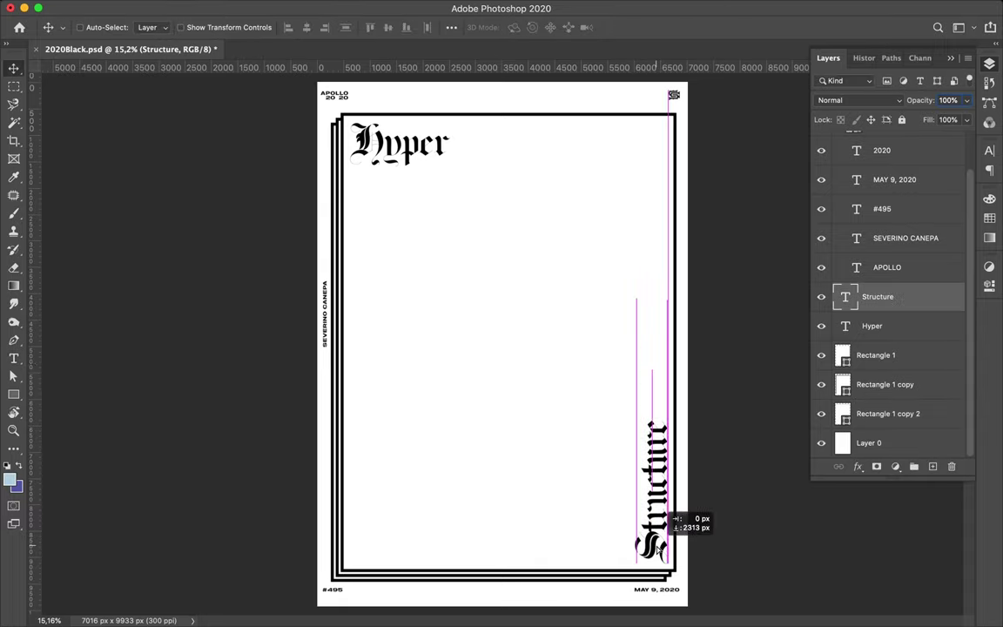
# Undo a trial rectangle, then duplicate the outer frame and move the copy down.
pyautogui.press('m')
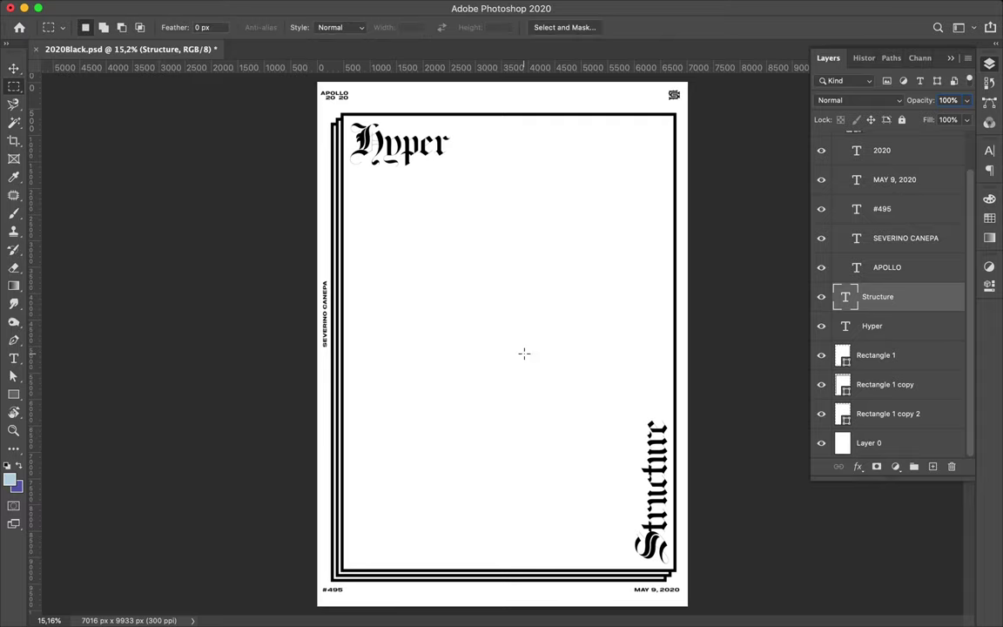
pyautogui.press('u')
pyautogui.moveTo(351, 168); pyautogui.dragTo(630, 562)
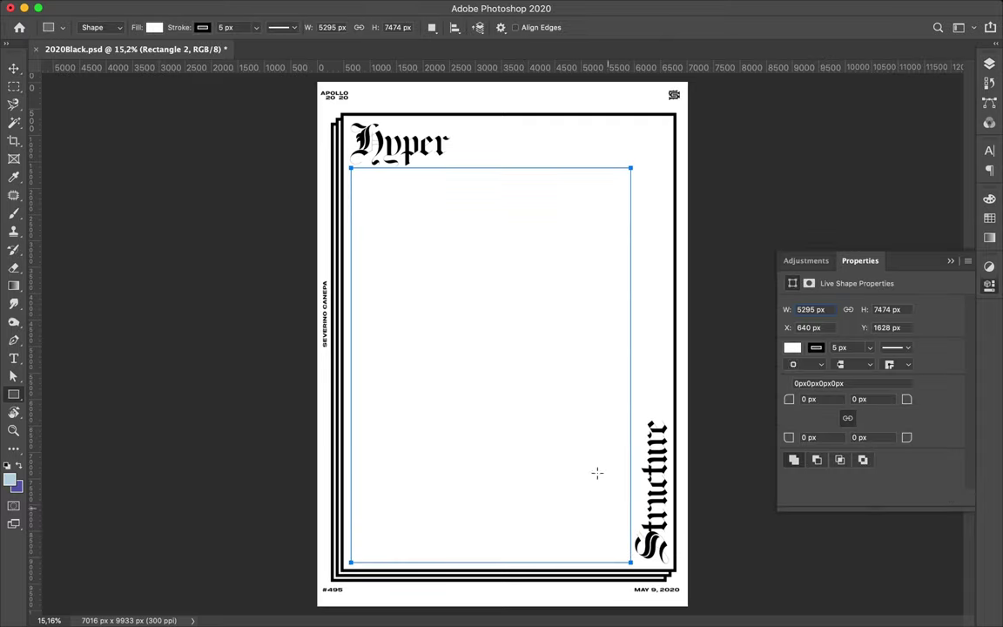
pyautogui.hotkey('ctrl', 'z')
pyautogui.press('v')
pyautogui.click(514, 156)
pyautogui.moveTo(515, 157); pyautogui.dragTo(522, 217)
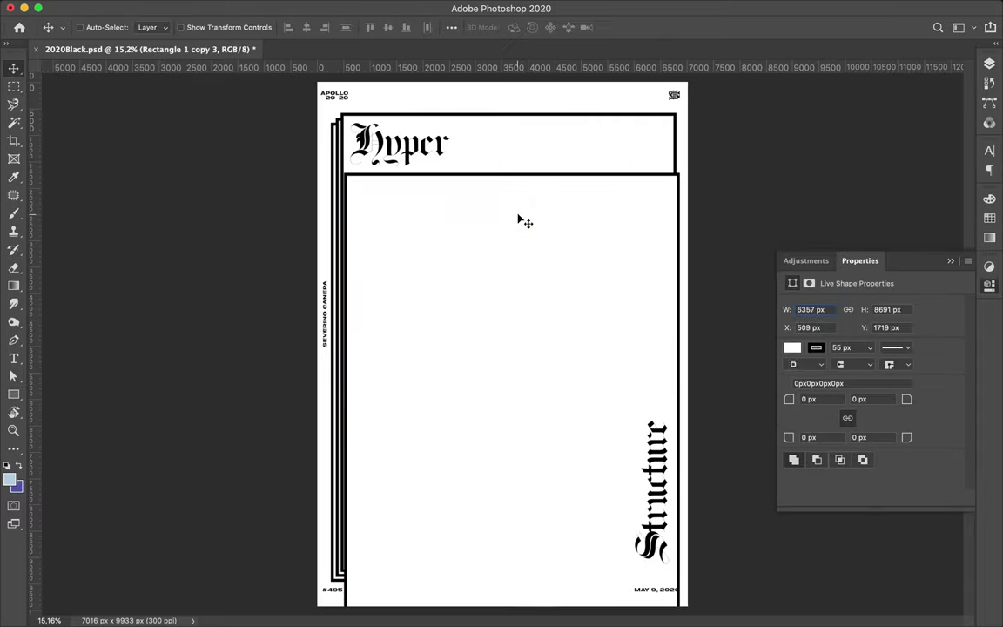
# Shrink and narrow the frame copy to about 5343 × 7513 px, nudged down and left.
pyautogui.hotkey('ctrl', 't')
pyautogui.moveTo(677, 402); pyautogui.dragTo(589, 386)
pyautogui.moveTo(644, 370); pyautogui.dragTo(635, 370)
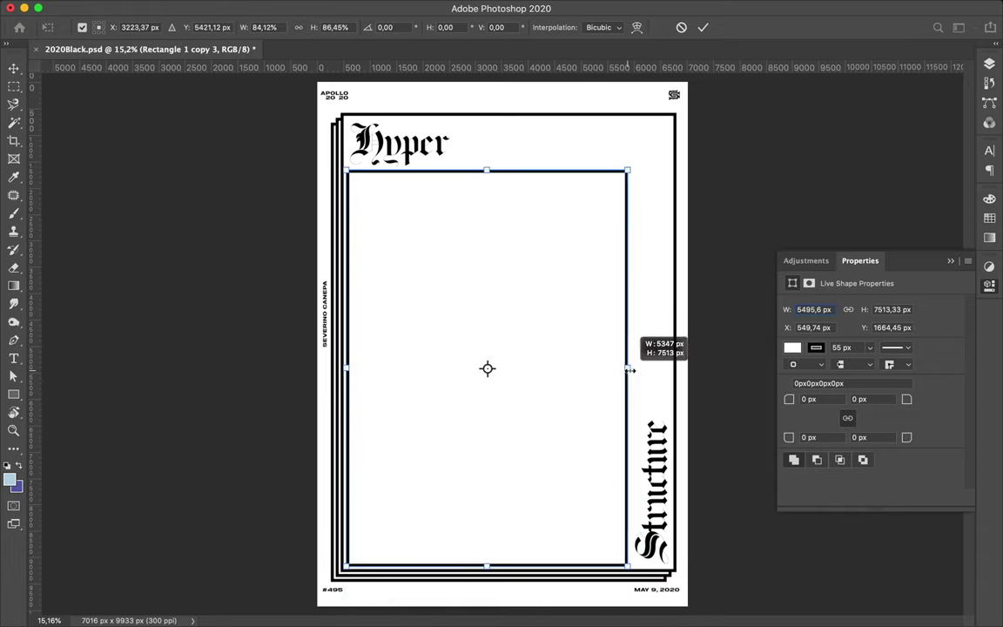
pyautogui.press('Return')
pyautogui.hotkey('shift', 'Down')
pyautogui.hotkey('shift', 'Down')
pyautogui.hotkey('shift', 'Down')
pyautogui.hotkey('shift', 'Left')
pyautogui.hotkey('shift', 'Left')
pyautogui.hotkey('shift', 'Left')
# Fill the inner rectangle with a horizontal pale yellow-to-lilac gradient preset.
pyautogui.press('a')
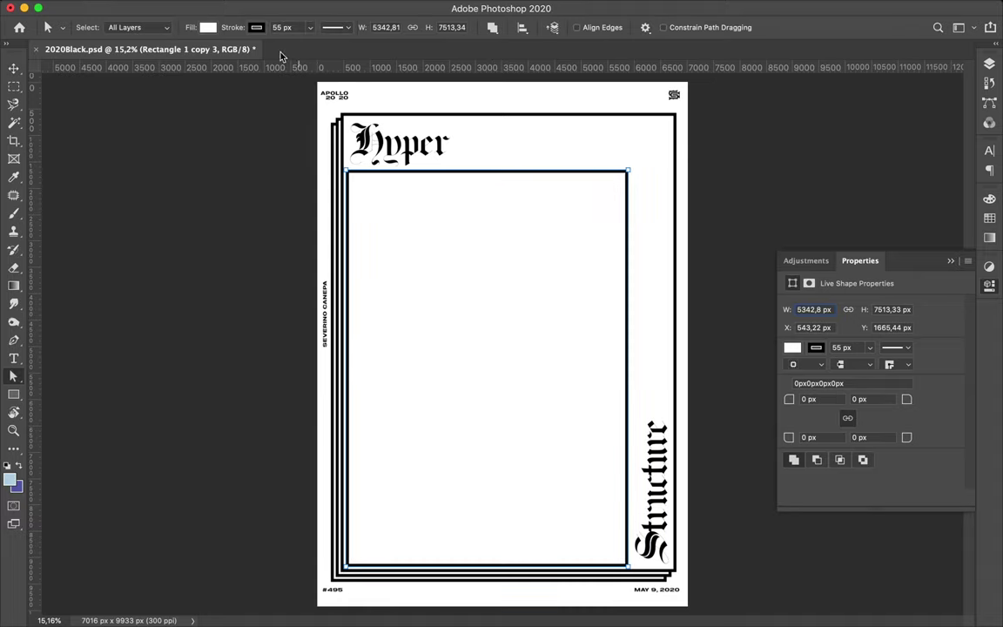
pyautogui.click(208, 27)
pyautogui.click(175, 54)
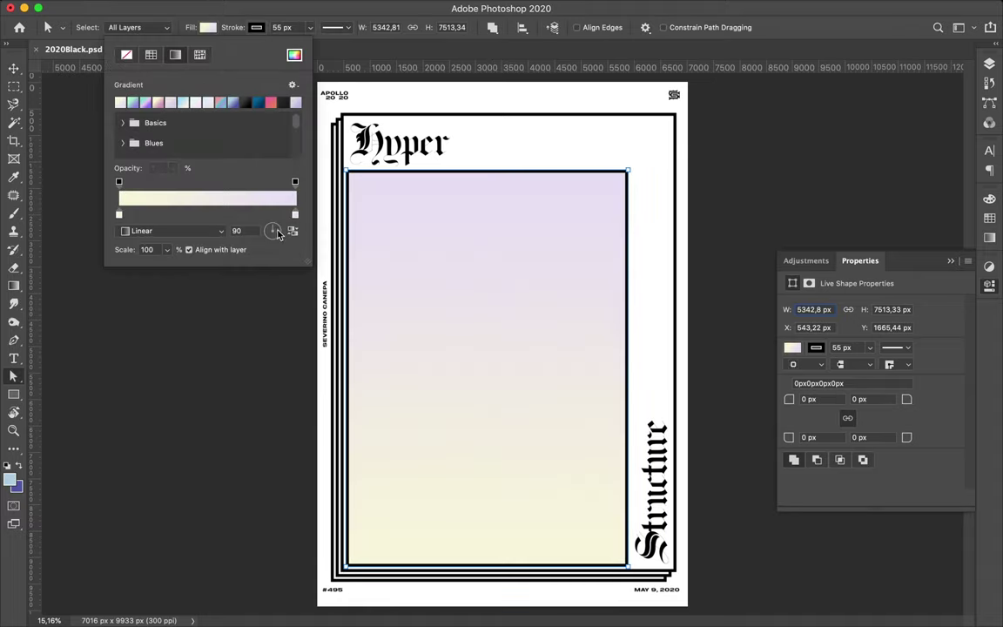
pyautogui.click(277, 234)
pyautogui.click(712, 251)
# Duplicate the outer white rectangle and reshape the copy into a wide bar shifted right.
pyautogui.press('m')
pyautogui.moveTo(683, 212); pyautogui.dragTo(514, 311)
pyautogui.press('v')
pyautogui.keyDown('ctrl'); pyautogui.click(647, 302); pyautogui.keyUp('ctrl')
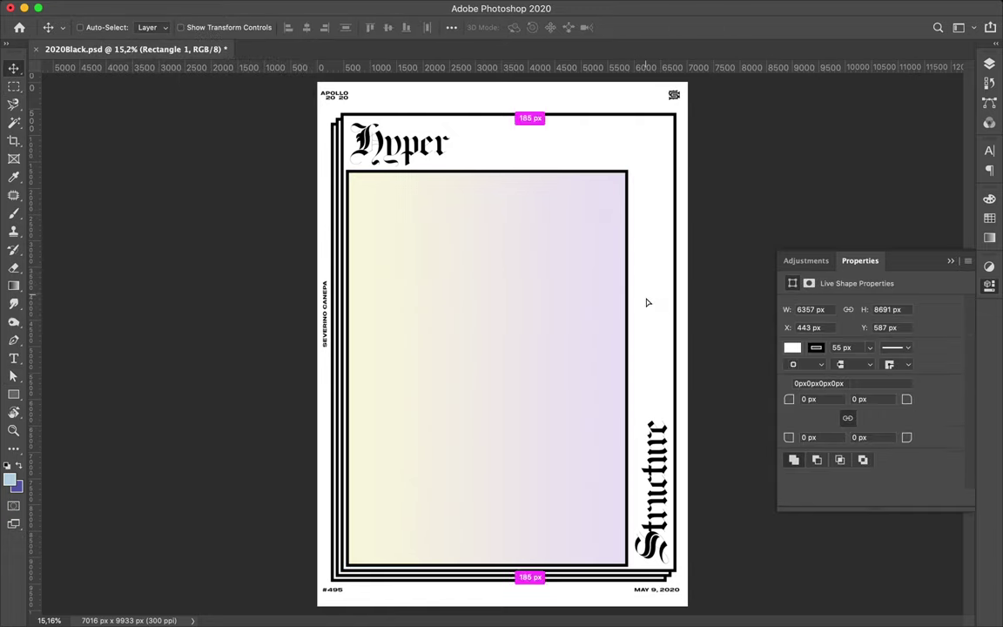
pyautogui.hotkey('ctrl', 'j')
pyautogui.hotkey('ctrl', 't')
pyautogui.moveTo(508, 562); pyautogui.dragTo(508, 298)
pyautogui.moveTo(509, 123); pyautogui.dragTo(510, 235)
pyautogui.moveTo(671, 265); pyautogui.dragTo(730, 266)
pyautogui.press('Return')
pyautogui.press('F7')
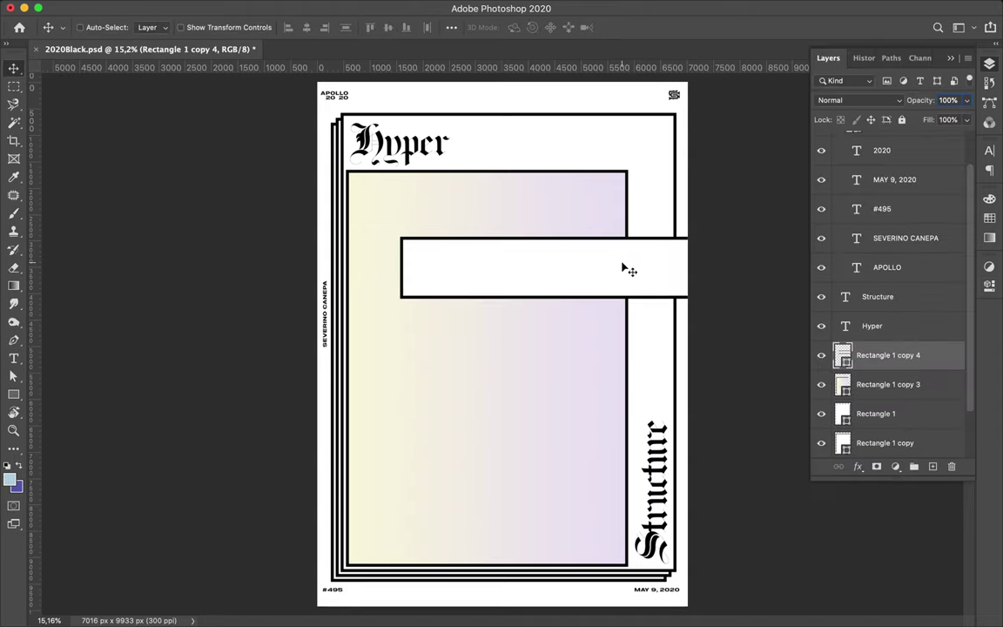
# Shift the white bar slightly right and select the Hyper and Structure layers.
pyautogui.moveTo(617, 272); pyautogui.dragTo(631, 275)
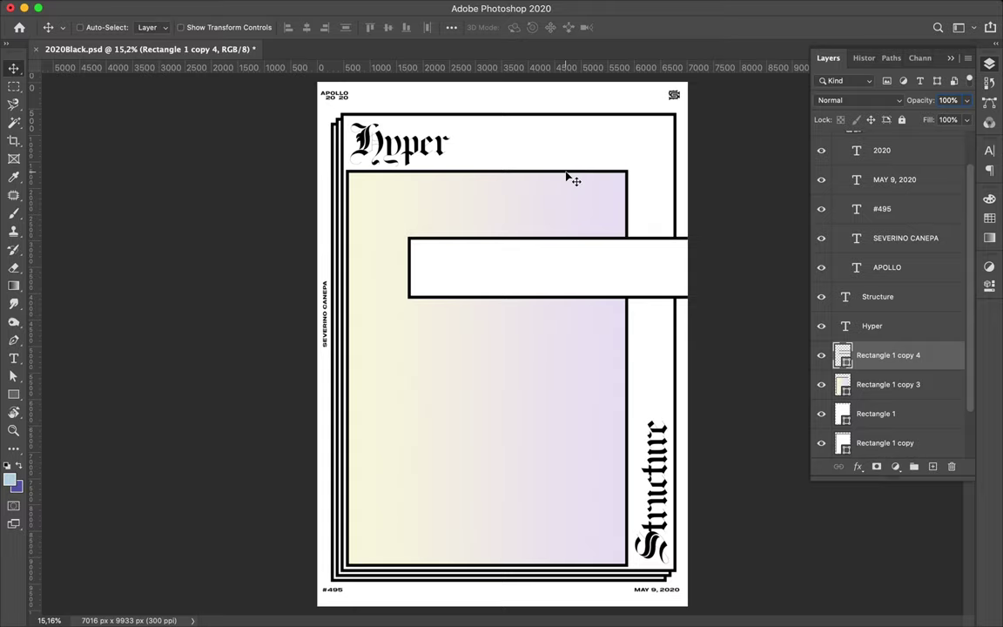
pyautogui.keyDown('ctrl'); pyautogui.click(427, 157); pyautogui.keyUp('ctrl')
pyautogui.keyDown('ctrl'); pyautogui.click(668, 479); pyautogui.keyUp('ctrl')
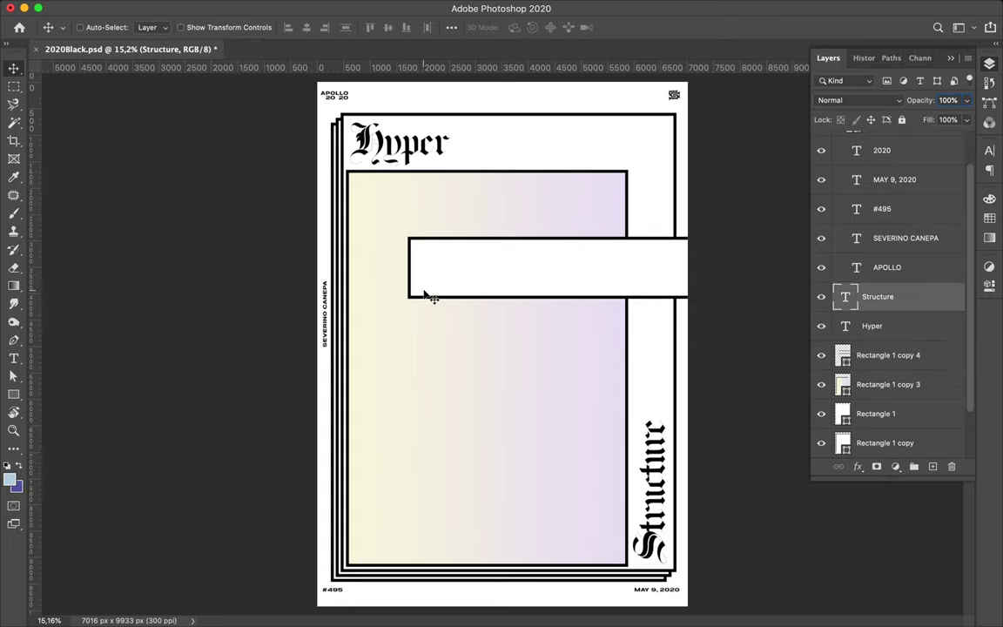
pyautogui.keyDown('ctrl'); pyautogui.click(429, 150); pyautogui.keyUp('ctrl')
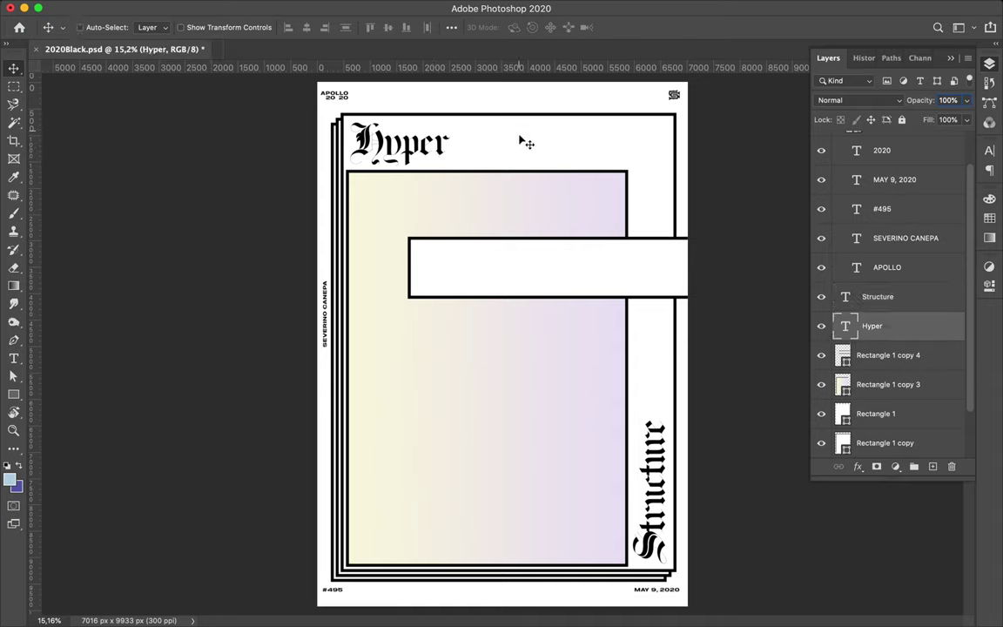
# Switch to the Ellipse tool from the shape flyout.
pyautogui.press('u')
pyautogui.rightClick(13, 394)
pyautogui.click(70, 421)
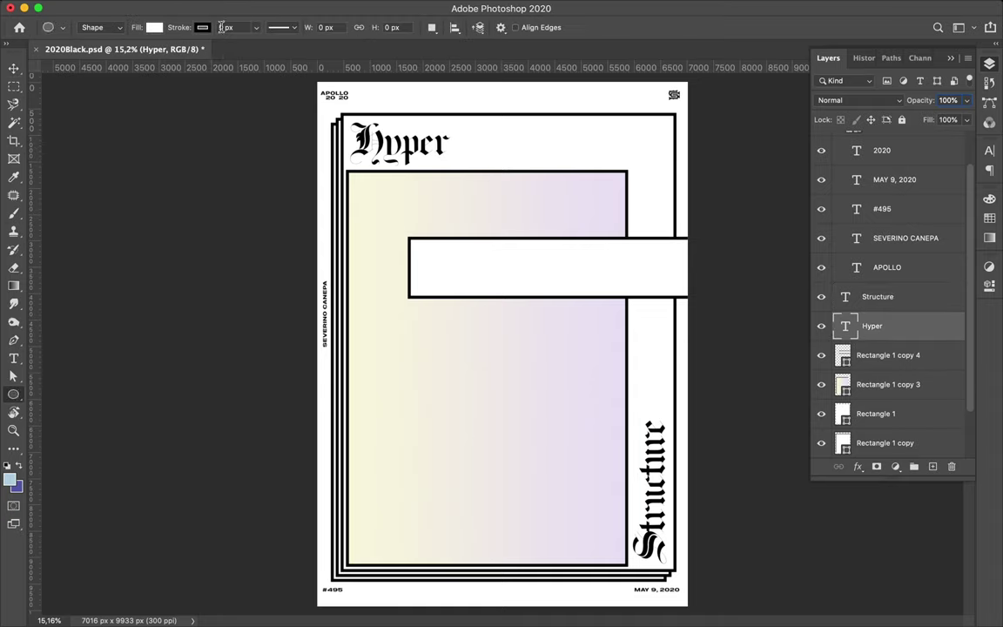
# Draw a small 453 px outlined circle and stack copies into a column of six on the left.
pyautogui.moveTo(414, 427)
pyautogui.mouseDown()
pyautogui.moveTo(367, 545)
pyautogui.moveTo(371, 454)
pyautogui.moveTo(379, 468)
pyautogui.moveTo(373, 410)
pyautogui.mouseUp()
pyautogui.press('v')
pyautogui.keyDown('ctrl'); pyautogui.keyDown('shift'); pyautogui.click(367, 545); pyautogui.keyUp('shift'); pyautogui.keyUp('ctrl')
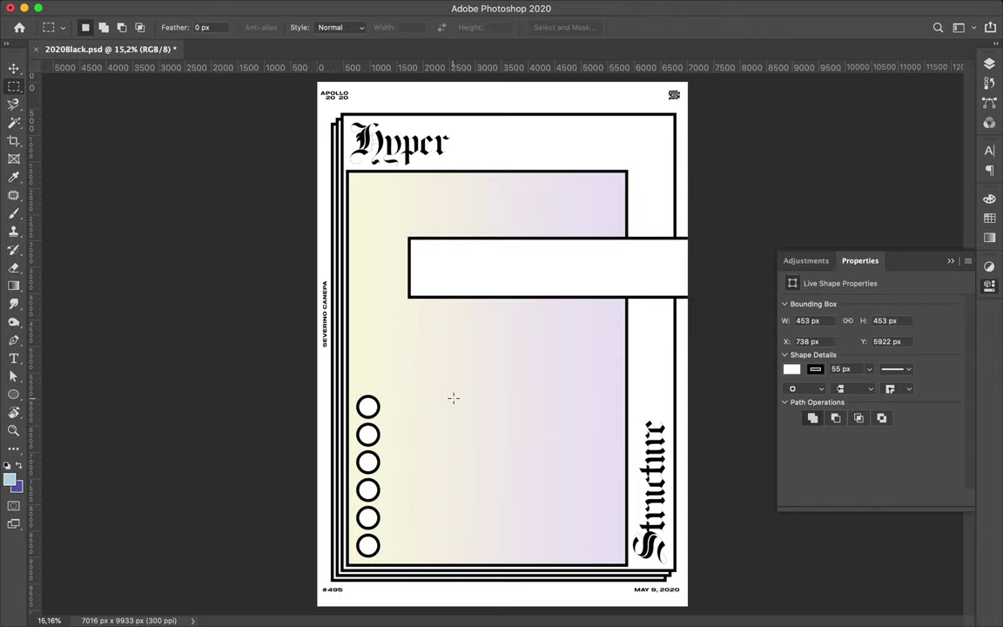
# Turn a copy of the white bar into three tall narrow outlined boxes down the right side.
pyautogui.moveTo(561, 282); pyautogui.dragTo(562, 363)
pyautogui.hotkey('ctrl', 't')
pyautogui.moveTo(392, 346); pyautogui.dragTo(562, 347)
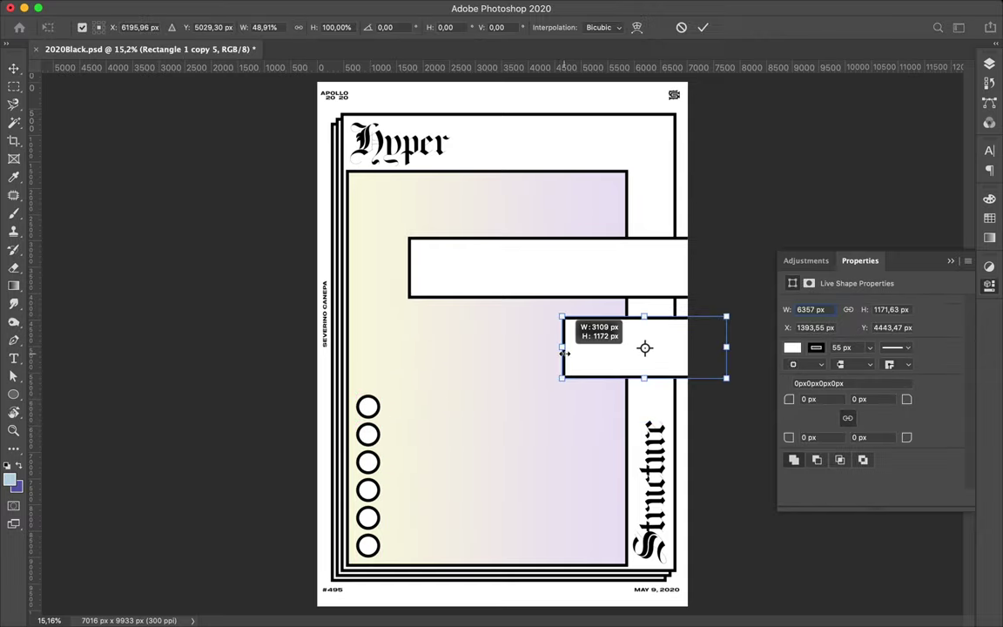
pyautogui.moveTo(728, 346)
pyautogui.mouseDown()
pyautogui.moveTo(586, 346)
pyautogui.moveTo(599, 364)
pyautogui.moveTo(598, 514)
pyautogui.mouseUp()
pyautogui.press('Return')
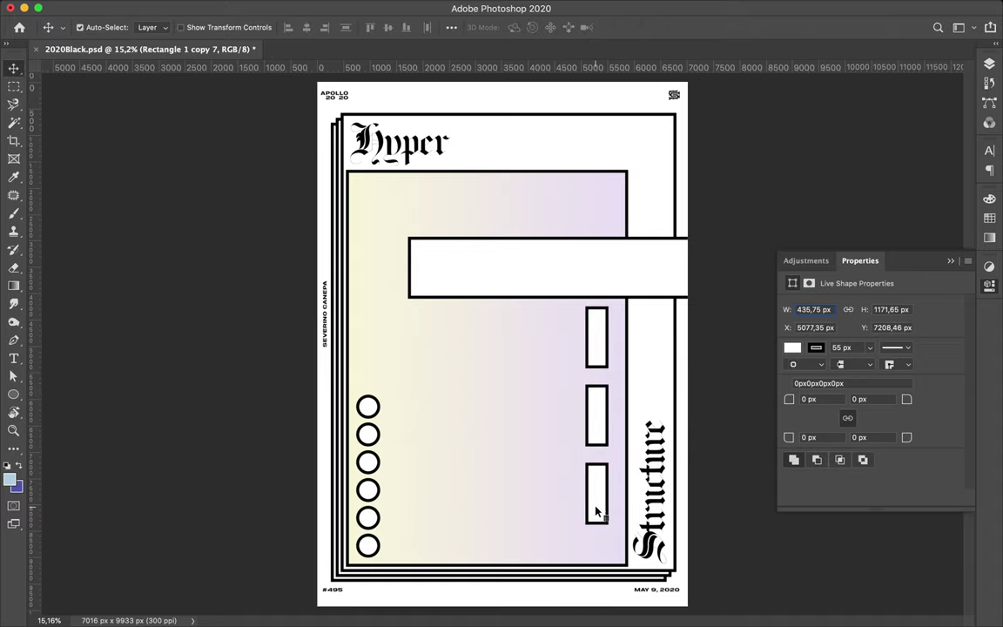
pyautogui.keyDown('ctrl'); pyautogui.keyDown('shift'); pyautogui.click(597, 342); pyautogui.keyUp('shift'); pyautogui.keyUp('ctrl')
pyautogui.moveTo(597, 342)
pyautogui.mouseDown()
pyautogui.moveTo(600, 376)
pyautogui.moveTo(542, 373)
pyautogui.mouseUp()
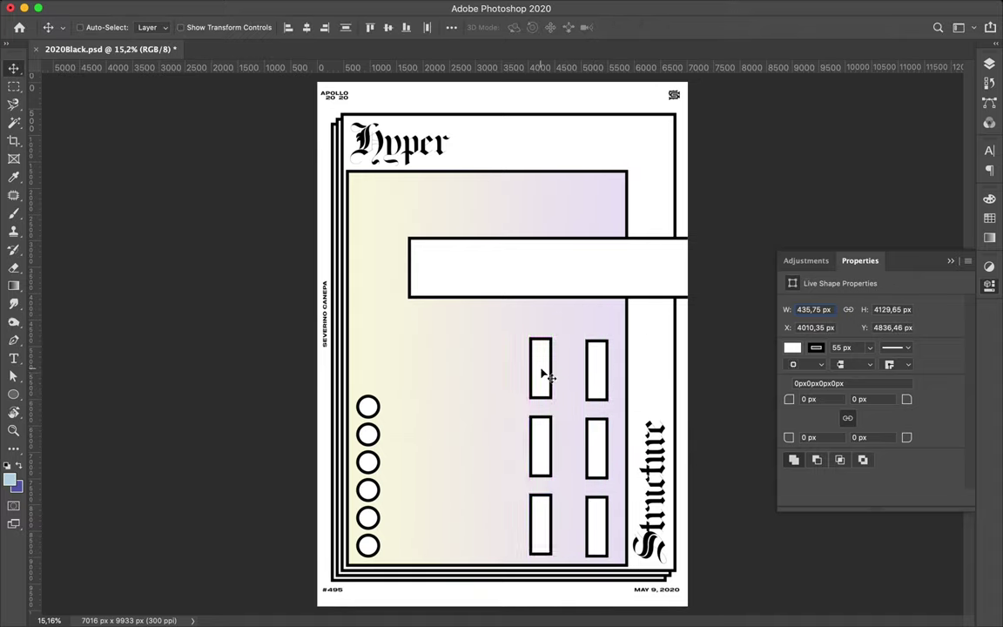
# Copy the boxes and rotate them 90° into a row of three short bars under the white band.
pyautogui.hotkey('ctrl', 't')
pyautogui.moveTo(488, 394); pyautogui.dragTo(588, 396)
pyautogui.moveTo(592, 452); pyautogui.dragTo(554, 325)
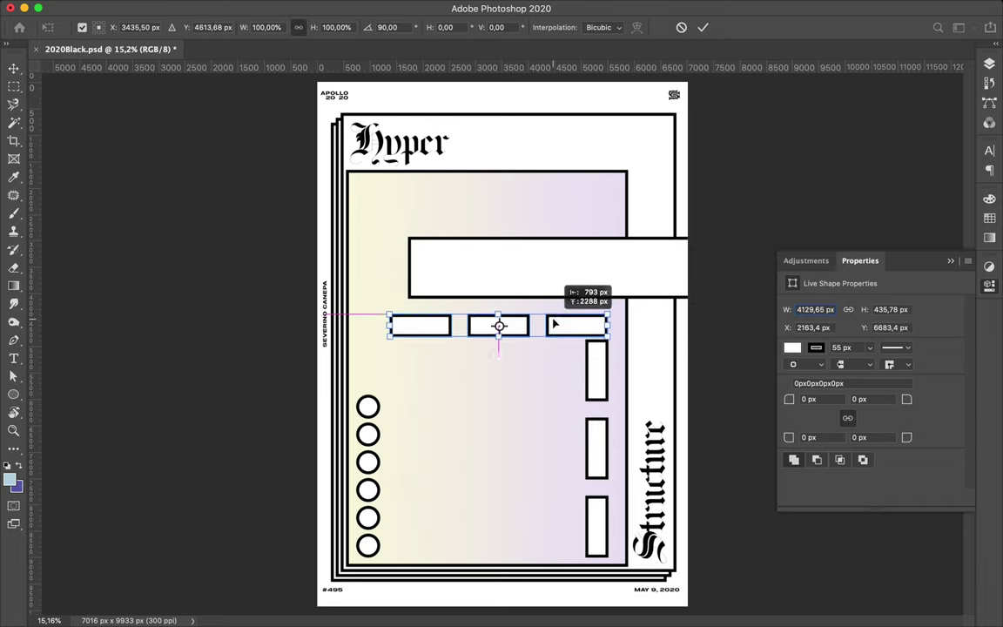
pyautogui.moveTo(389, 320); pyautogui.dragTo(411, 319)
pyautogui.press('Return')
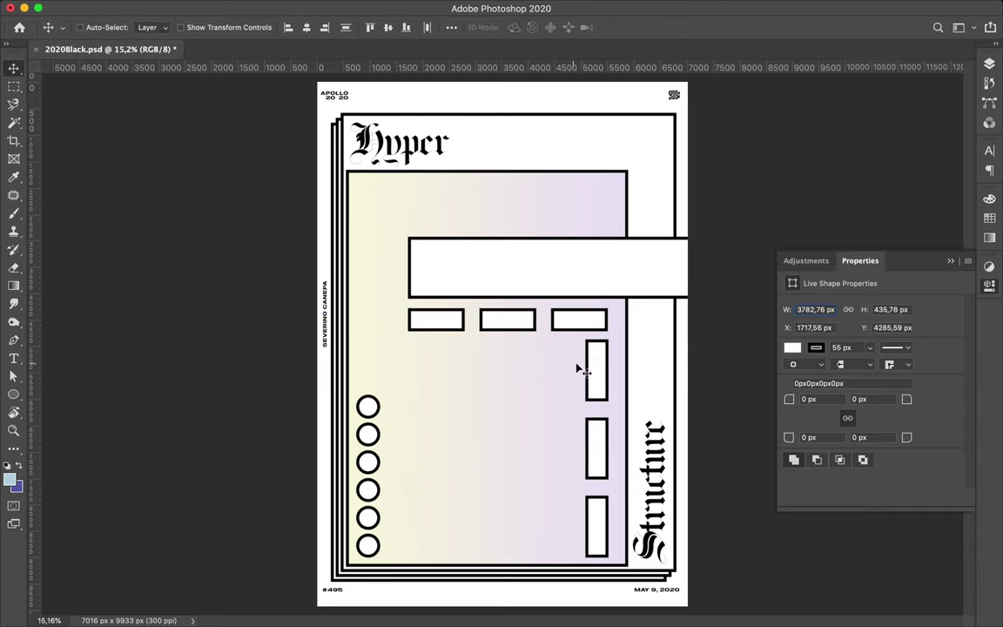
# Duplicate the gradient-filled box.
pyautogui.scroll(2, 558, 163)
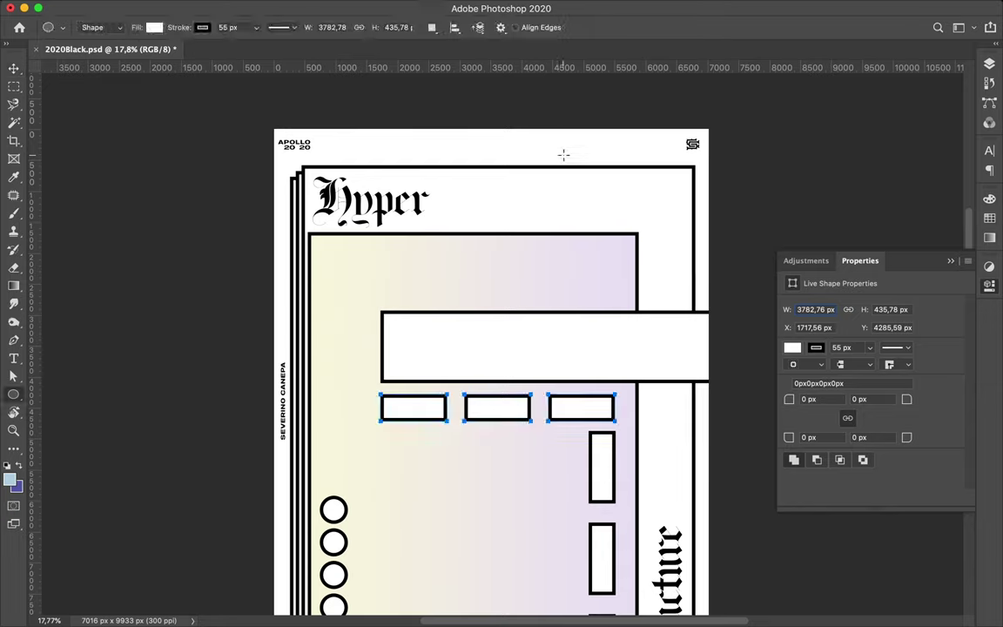
pyautogui.keyDown('ctrl'); pyautogui.click(545, 261); pyautogui.keyUp('ctrl')
pyautogui.hotkey('ctrl', 'j')
pyautogui.hotkey('ctrl', 't')
# Shrink the gradient box copy into a small box in the top-right corner.
pyautogui.scroll(-2, 572, 224)
pyautogui.moveTo(369, 506); pyautogui.dragTo(545, 221)
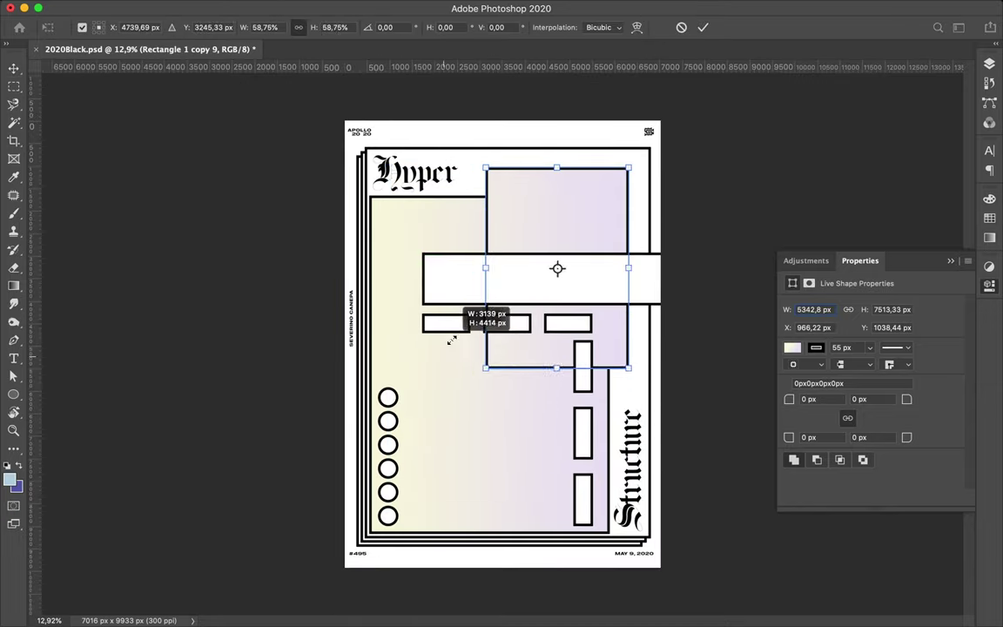
pyautogui.press('Return')
pyautogui.moveTo(604, 195); pyautogui.dragTo(667, 137)
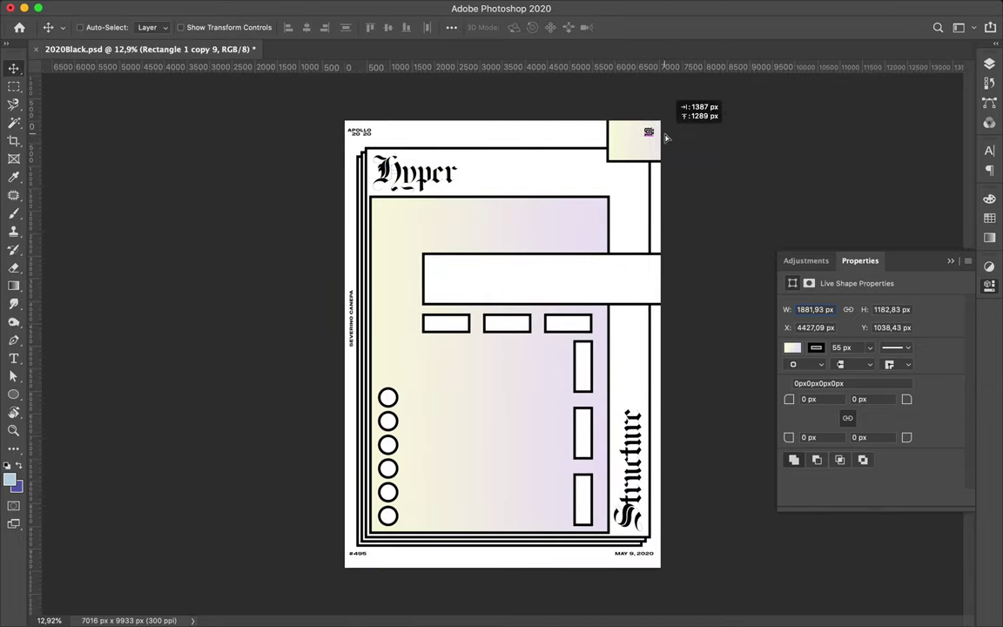
# Move Rectangle 1 copy 9 below the frames in Layers and shrink it to fit the corner.
pyautogui.click(989, 65)
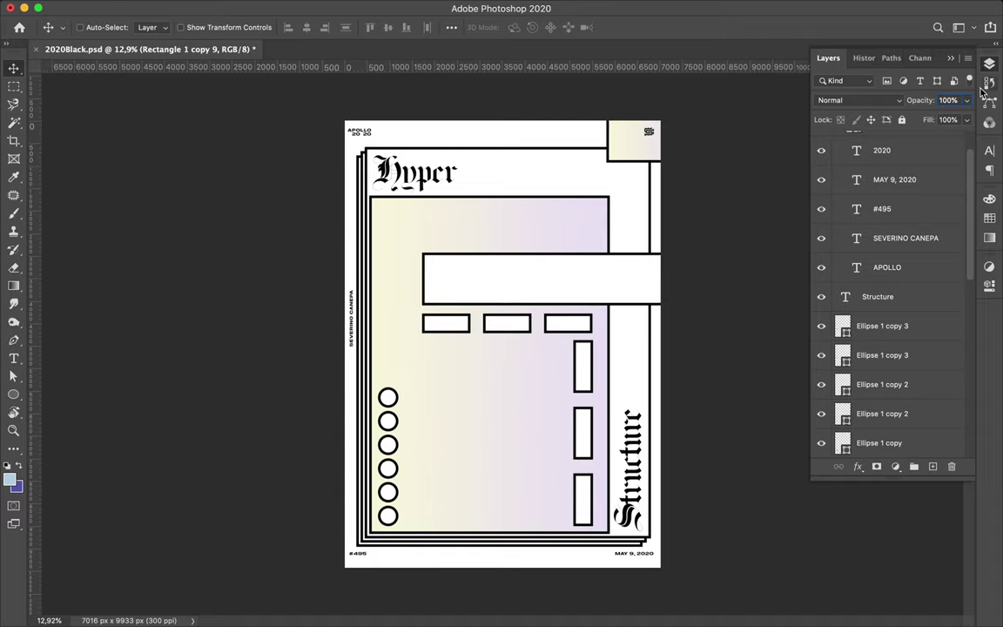
pyautogui.scroll(-5, 888, 296)
pyautogui.moveTo(889, 296); pyautogui.dragTo(889, 422)
pyautogui.moveTo(618, 143); pyautogui.dragTo(649, 133)
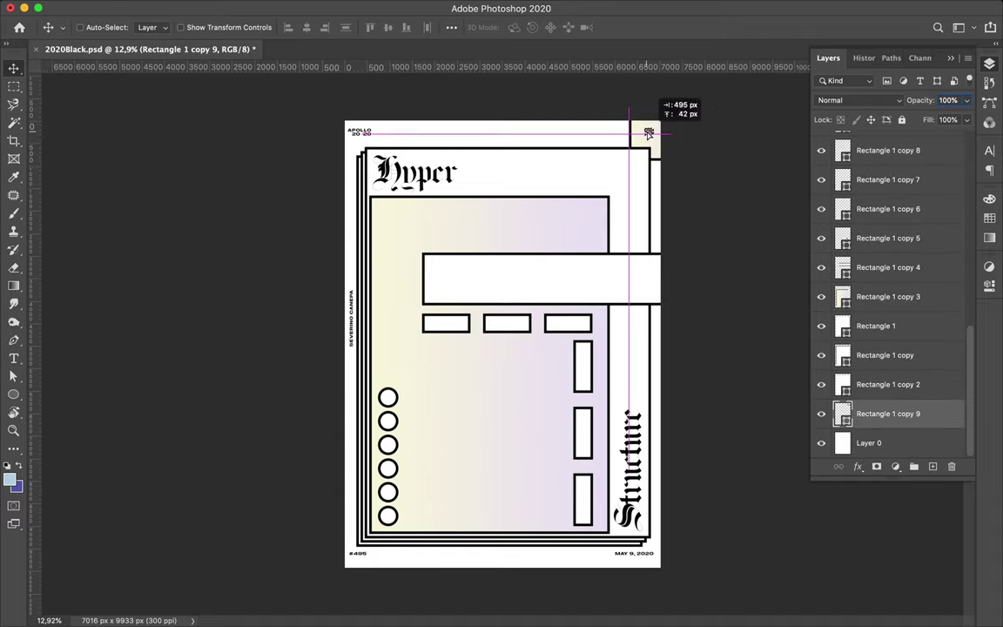
pyautogui.hotkey('ctrl', 't')
pyautogui.moveTo(716, 130); pyautogui.dragTo(660, 131)
pyautogui.press('Return')
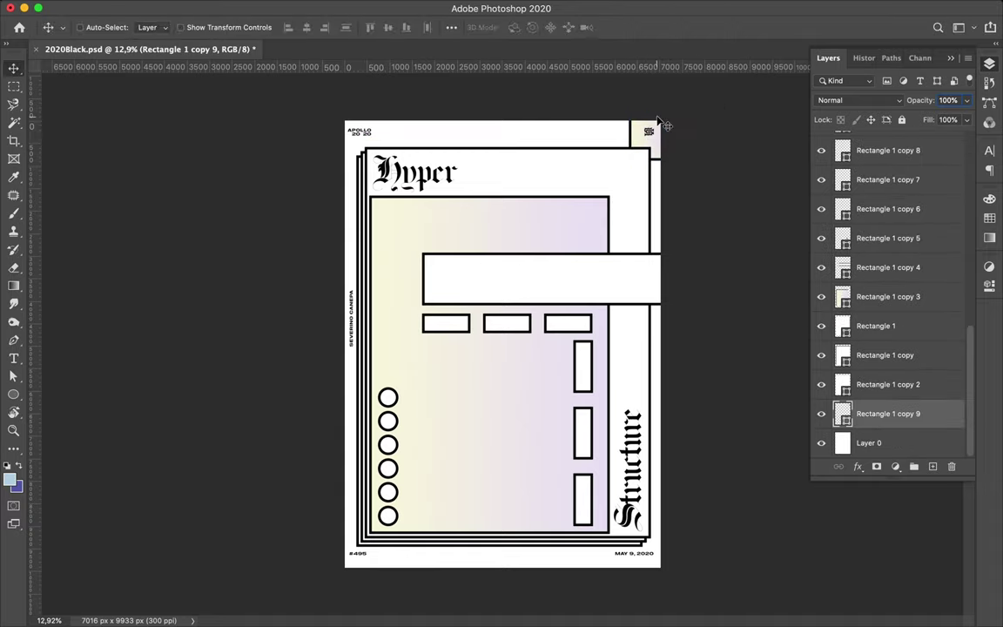
pyautogui.keyDown('ctrl'); pyautogui.click(528, 294); pyautogui.keyUp('ctrl')
# Place a bar copy and line up the small rectangles evenly in a row.
pyautogui.moveTo(529, 294)
pyautogui.mouseDown()
pyautogui.moveTo(543, 276)
pyautogui.moveTo(519, 280)
pyautogui.moveTo(528, 271)
pyautogui.moveTo(517, 271)
pyautogui.mouseUp()
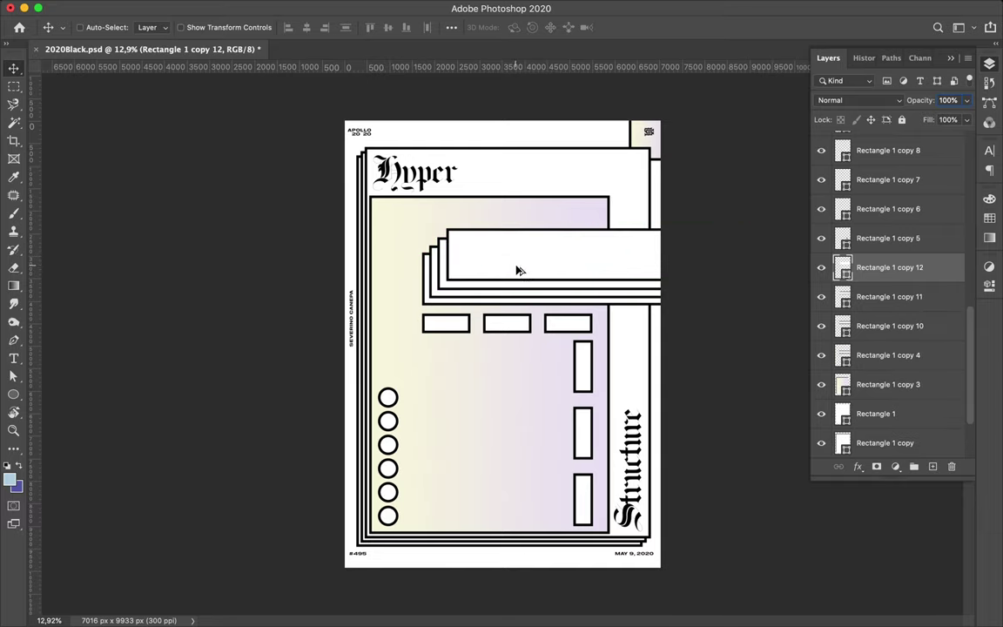
pyautogui.keyDown('ctrl'); pyautogui.click(459, 328); pyautogui.keyUp('ctrl')
pyautogui.keyDown('ctrl'); pyautogui.keyDown('shift'); pyautogui.click(560, 322); pyautogui.keyUp('shift'); pyautogui.keyUp('ctrl')
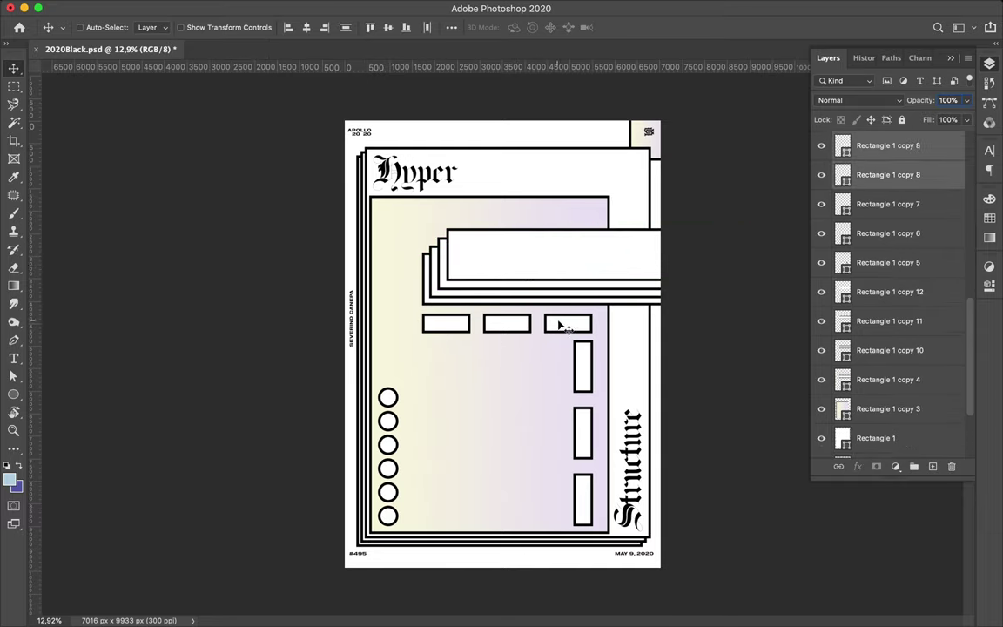
pyautogui.moveTo(560, 322); pyautogui.dragTo(560, 334)
# Reorder and offset the trial rectangle copies, then delete them to keep one row.
pyautogui.moveTo(871, 204); pyautogui.dragTo(900, 300)
pyautogui.moveTo(593, 374); pyautogui.dragTo(492, 340)
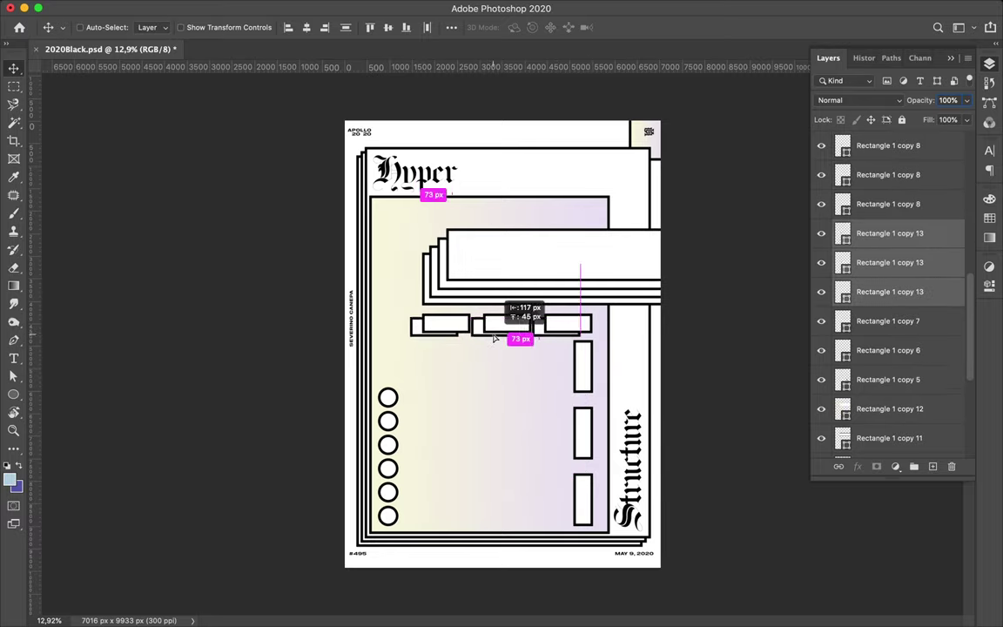
pyautogui.press('Delete')
pyautogui.scroll(1, 585, 178)
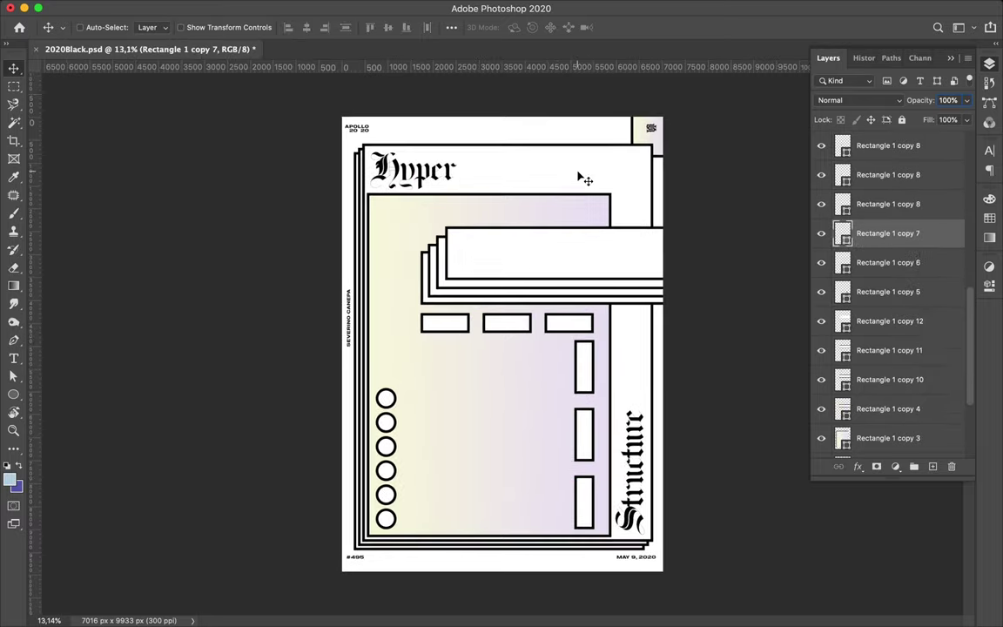
pyautogui.click(435, 181)
pyautogui.click(990, 150)
pyautogui.click(903, 170)
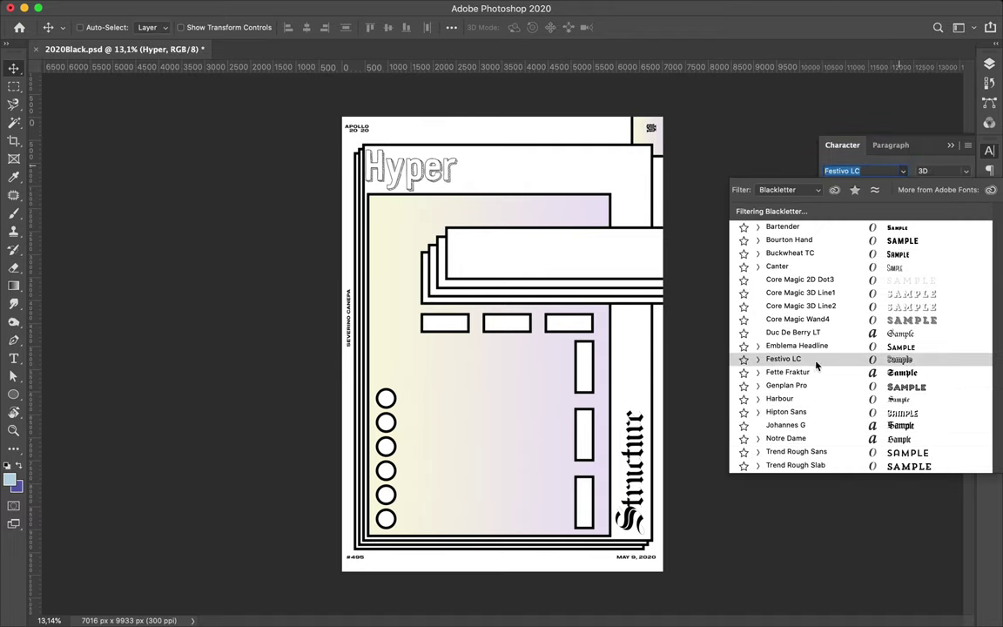
pyautogui.click(754, 113)
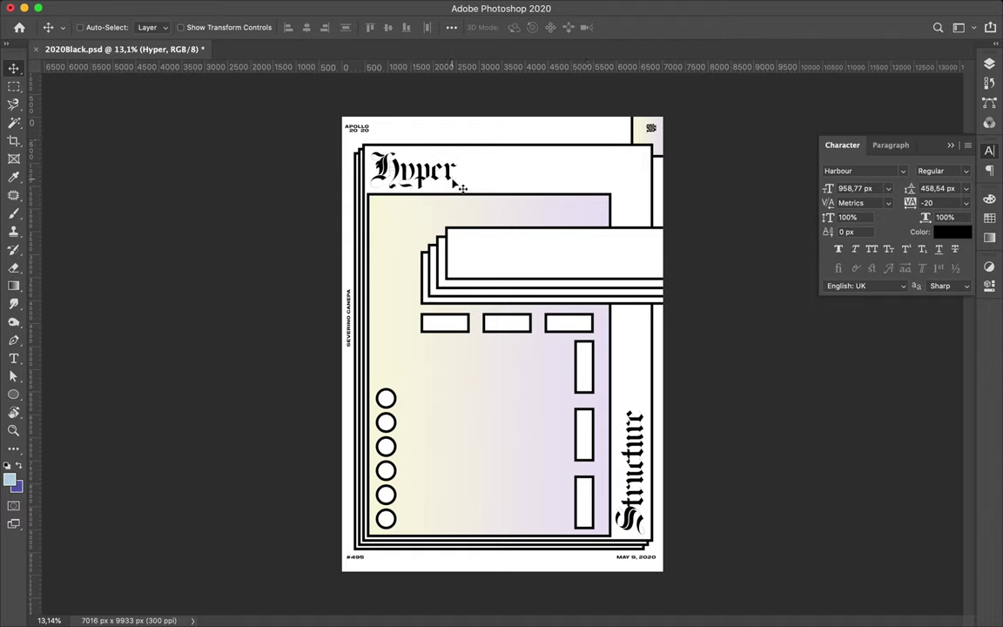
pyautogui.scroll(2, 736, 334)
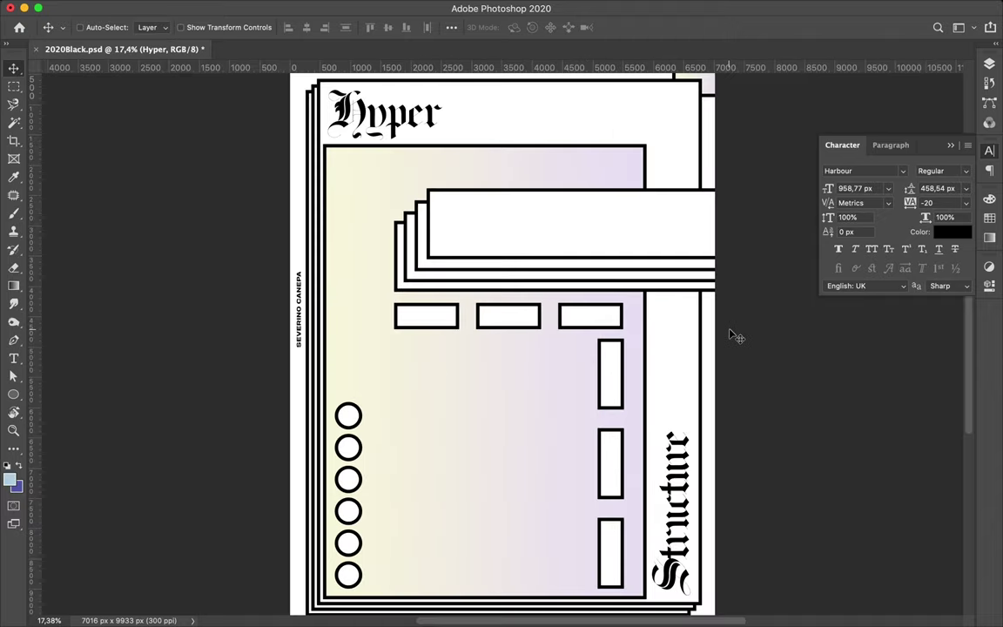
# Copy a circle beside Hyper and give it a 90° yellow-to-purple gradient fill.
pyautogui.moveTo(351, 425); pyautogui.dragTo(513, 127)
pyautogui.press('a')
pyautogui.click(208, 27)
pyautogui.click(139, 50)
pyautogui.click(250, 101)
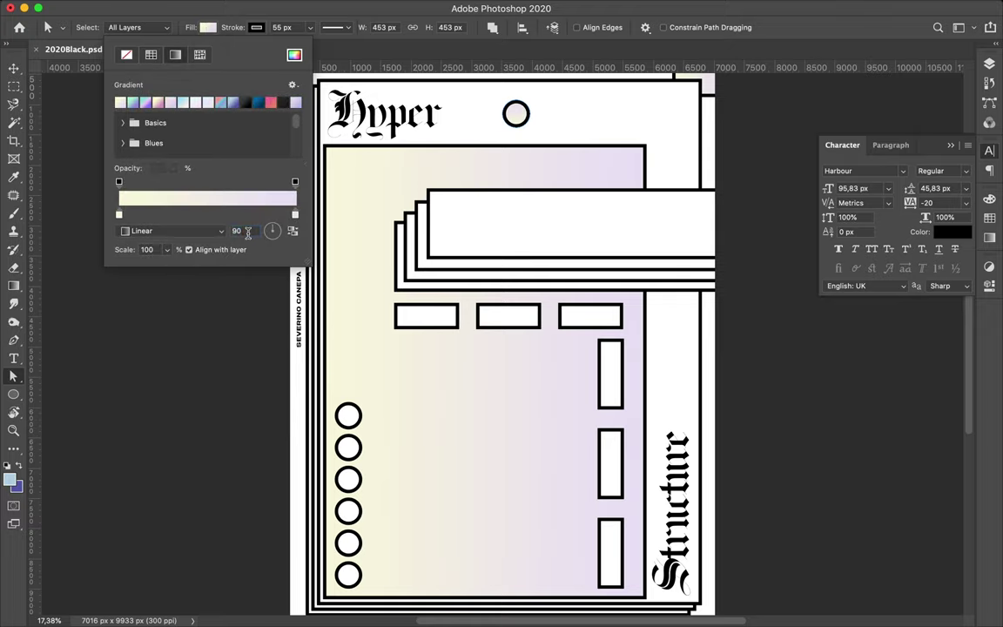
pyautogui.press('Return')
# Copy the gradient circle three times in a row to the right.
pyautogui.press('v')
pyautogui.moveTo(519, 122); pyautogui.dragTo(636, 122)
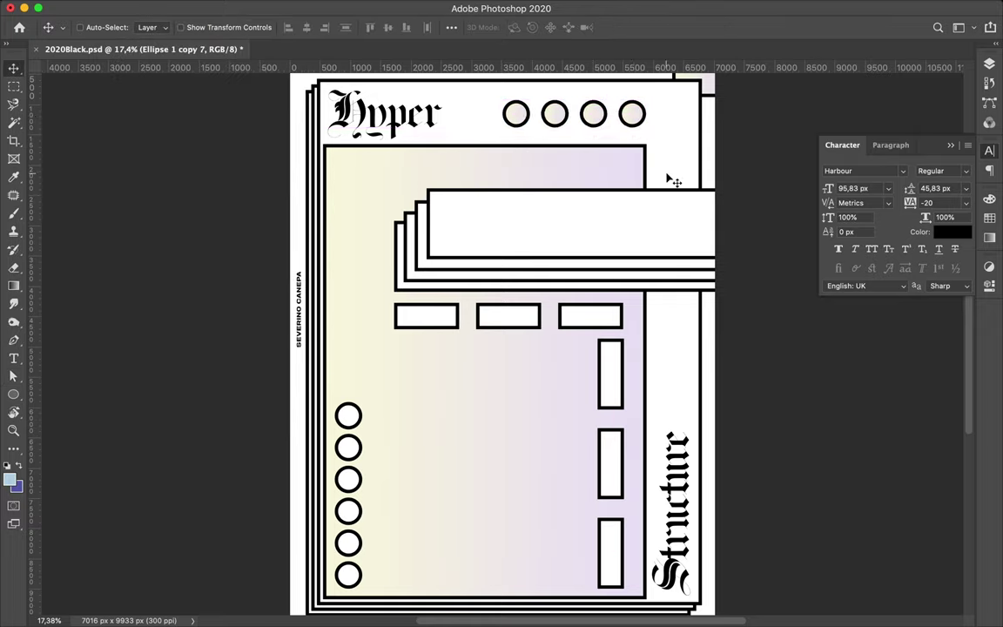
pyautogui.scroll(-3, 671, 179)
pyautogui.scroll(2, 673, 180)
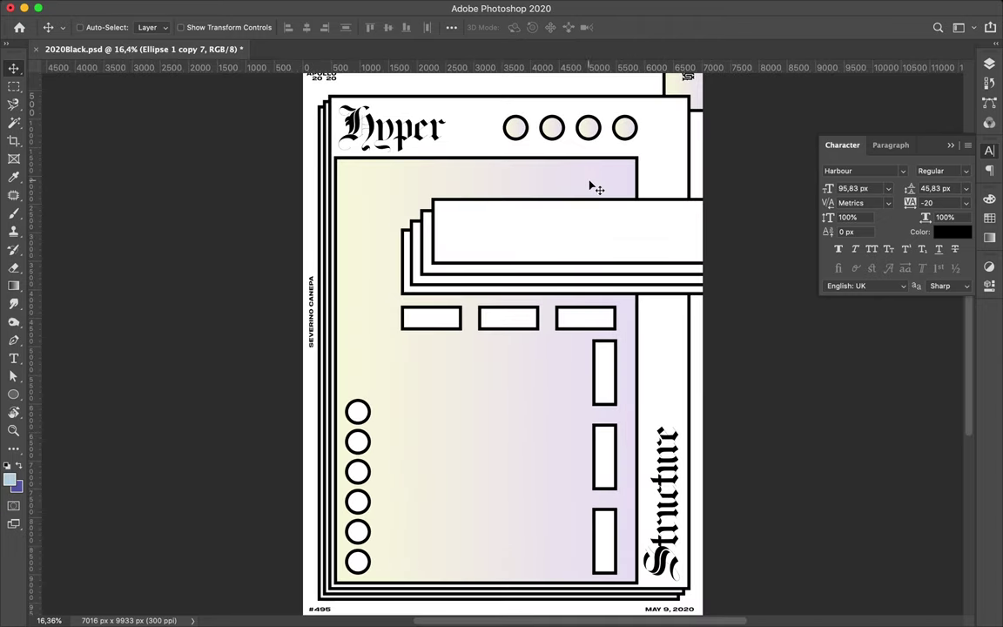
pyautogui.moveTo(566, 219); pyautogui.dragTo(576, 237)
# Resize the moved rectangle into a thin bar and save the poster.
pyautogui.hotkey('ctrl', 't')
pyautogui.moveTo(620, 284)
pyautogui.mouseDown()
pyautogui.moveTo(620, 231)
pyautogui.moveTo(604, 253)
pyautogui.mouseUp()
pyautogui.press('Return')
pyautogui.hotkey('ctrl', 's')
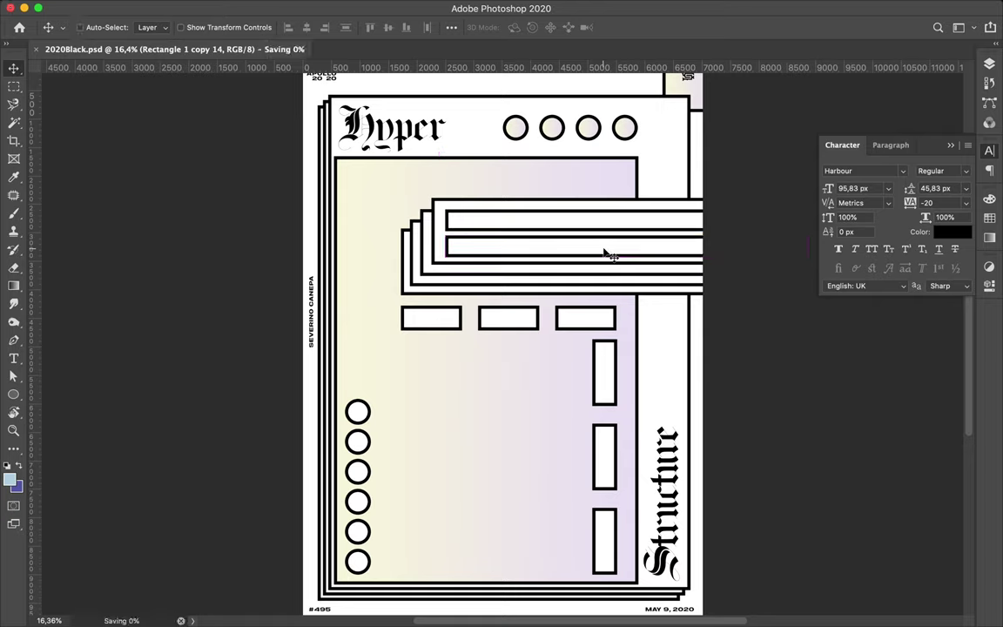
# Shorten the lower and upper bars from their right ends.
pyautogui.hotkey('ctrl', 't')
pyautogui.moveTo(807, 246)
pyautogui.mouseDown()
pyautogui.moveTo(534, 242)
pyautogui.moveTo(545, 243)
pyautogui.mouseUp()
pyautogui.press('Return')
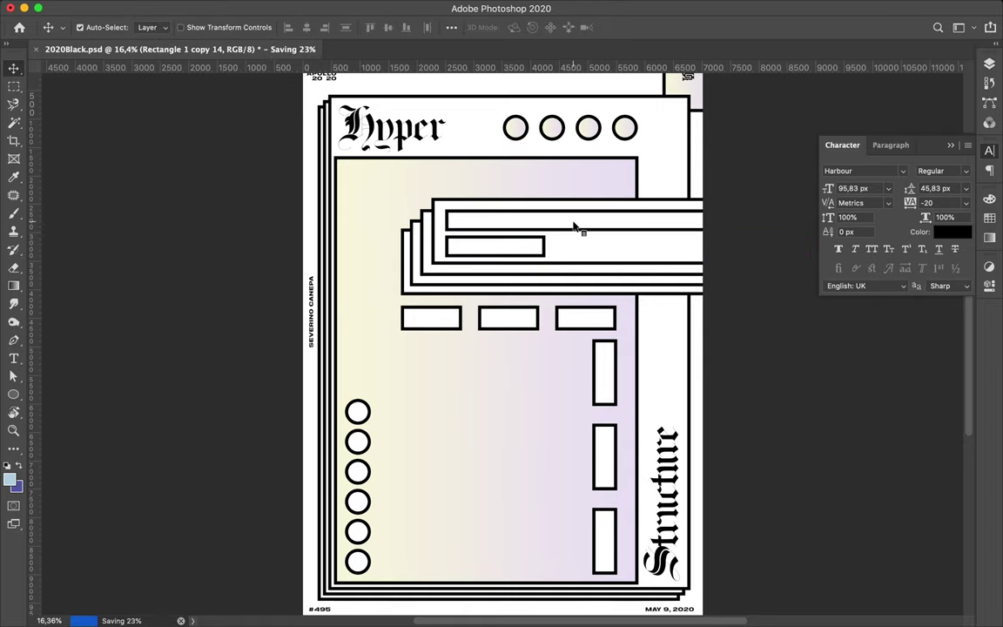
pyautogui.hotkey('ctrl', 't')
pyautogui.rightClick(660, 226)
pyautogui.press('Escape')
pyautogui.press('Escape')
pyautogui.hotkey('ctrl', 't')
pyautogui.moveTo(704, 219); pyautogui.dragTo(669, 219)
pyautogui.press('Return')
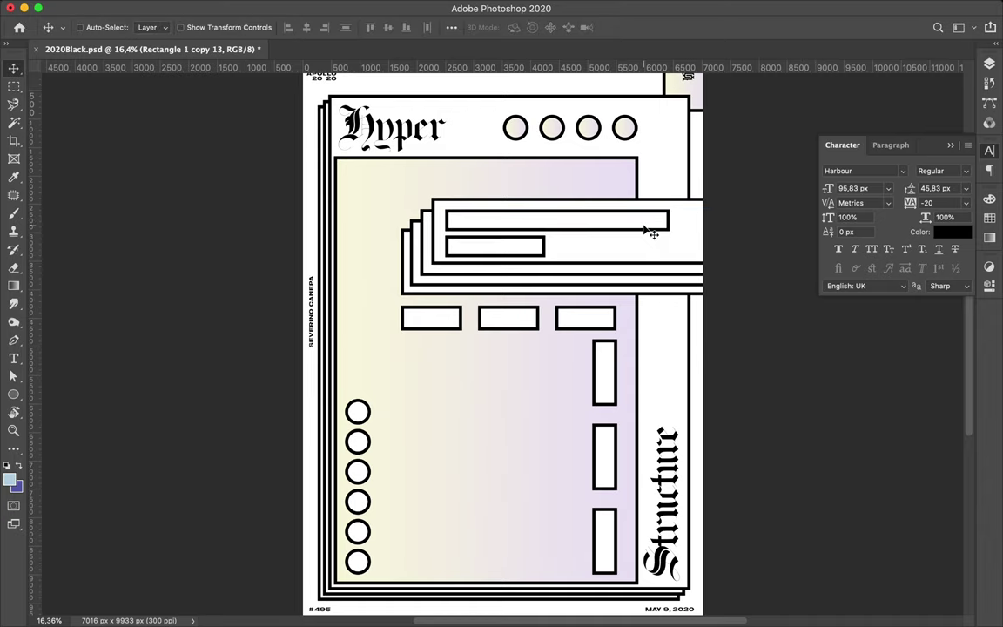
# Fill both bars with the 90° yellow-to-purple linear gradient.
pyautogui.press('a')
pyautogui.click(207, 27)
pyautogui.click(156, 50)
pyautogui.click(260, 101)
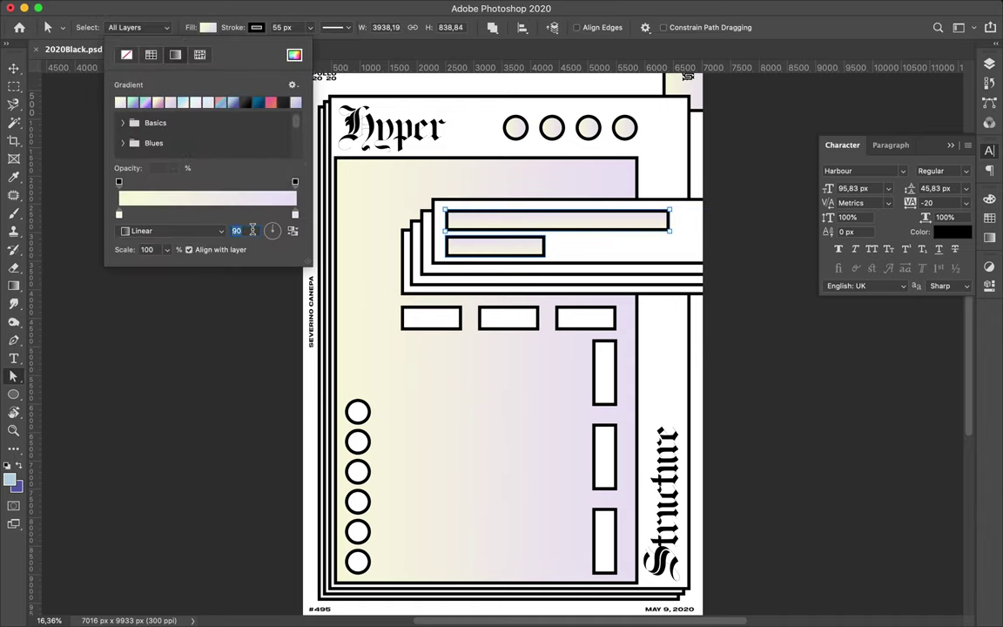
pyautogui.press('Return')
pyautogui.scroll(-1, 572, 378)
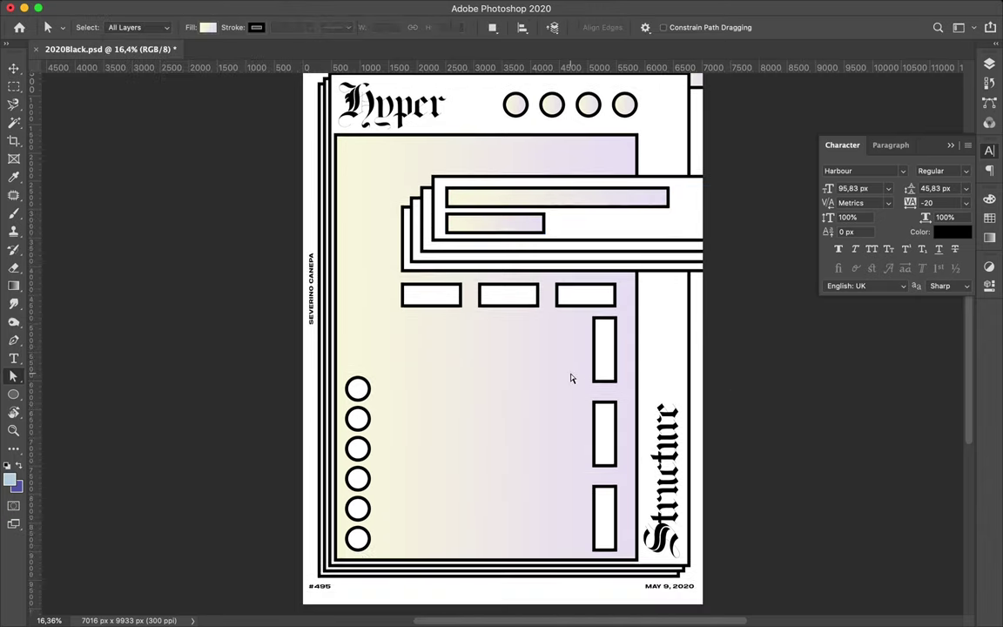
pyautogui.press('v')
pyautogui.moveTo(488, 223)
pyautogui.mouseDown()
pyautogui.moveTo(294, 251)
pyautogui.moveTo(302, 340)
pyautogui.mouseUp()
# Narrow the copied box at the left edge to fit the vertical name.
pyautogui.hotkey('ctrl', 't')
pyautogui.moveTo(353, 290); pyautogui.dragTo(331, 290)
pyautogui.moveTo(253, 290); pyautogui.dragTo(296, 290)
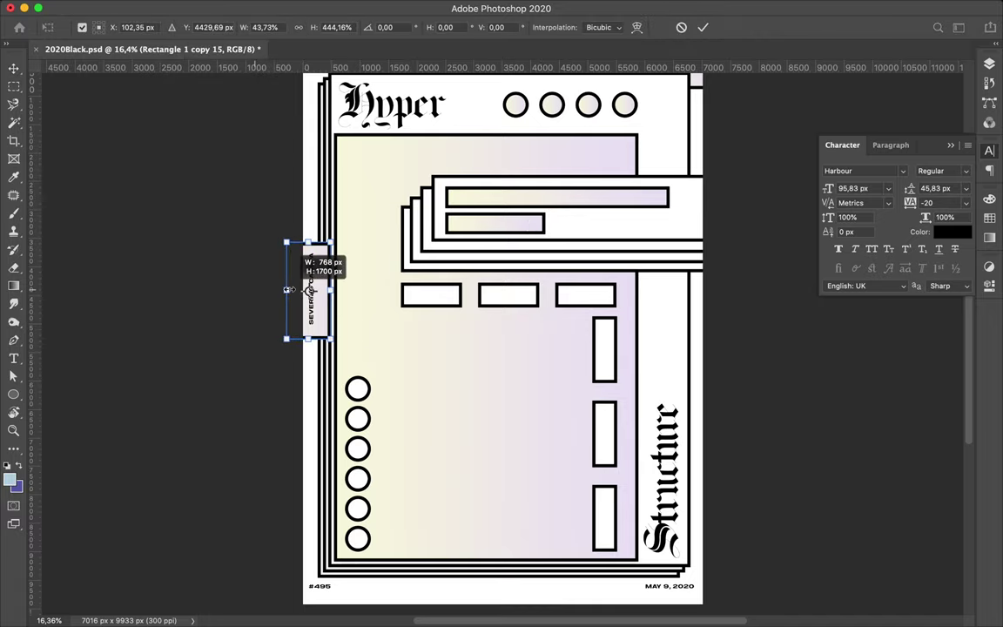
pyautogui.press('Return')
pyautogui.scroll(2, 331, 278)
pyautogui.scroll(3, 328, 278)
# Fine-tune the name box width so it meets the border lines.
pyautogui.hotkey('ctrl', 't')
pyautogui.moveTo(307, 239); pyautogui.dragTo(294, 239)
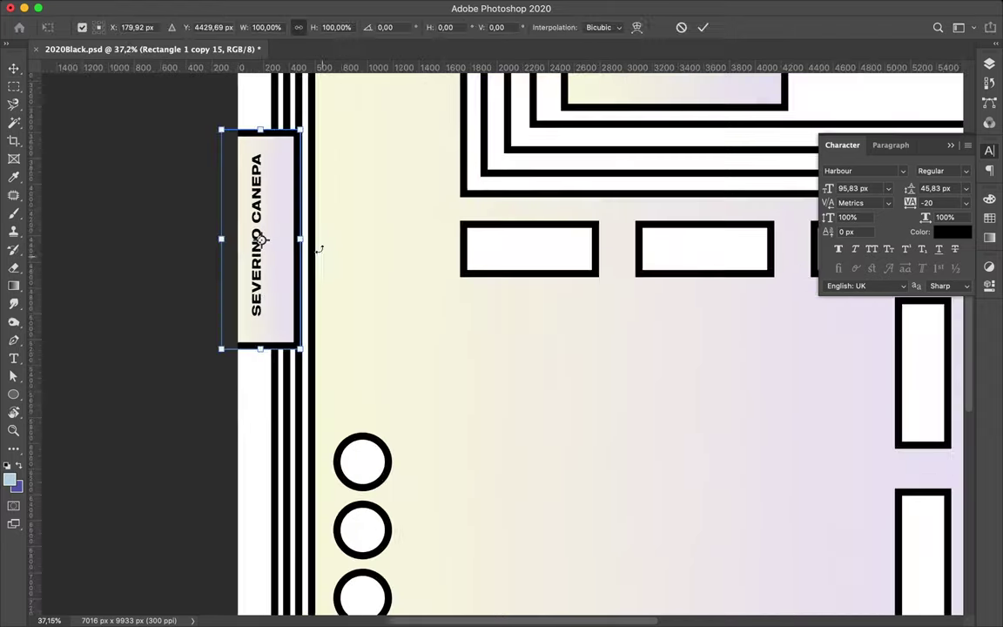
pyautogui.scroll(1, 295, 240)
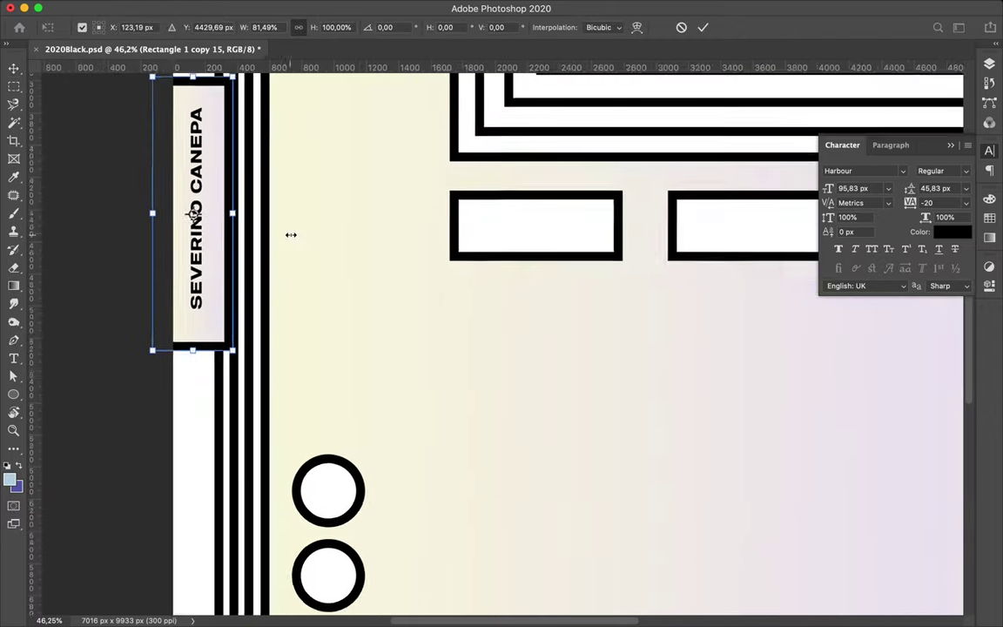
pyautogui.scroll(1, 309, 316)
pyautogui.moveTo(309, 317); pyautogui.dragTo(320, 317)
pyautogui.press('Return')
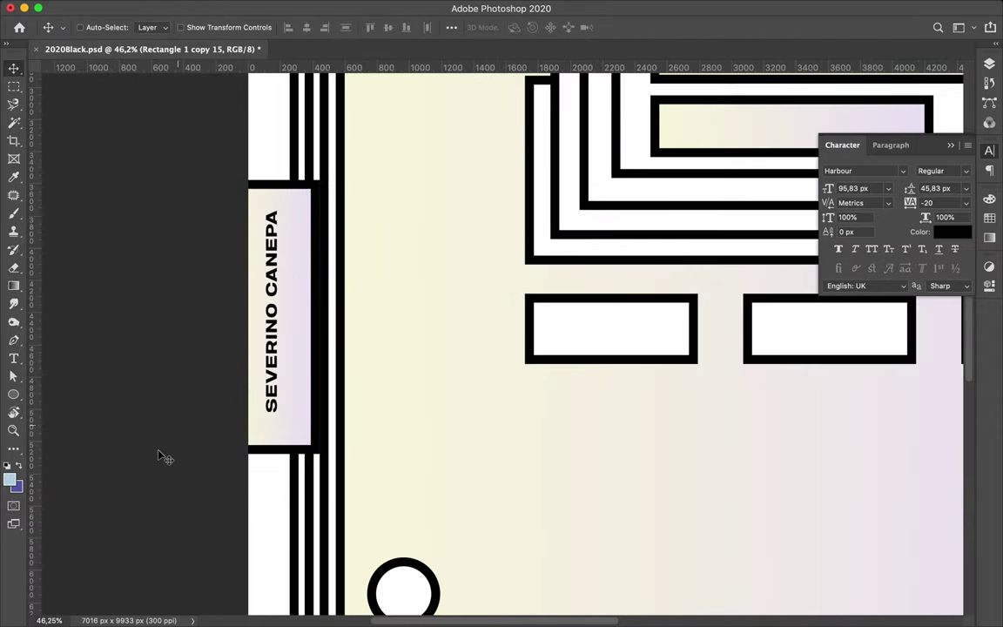
# Check the name box size unchanged and fit the whole poster in the window.
pyautogui.hotkey('ctrl', 't')
pyautogui.scroll(3, 300, 319)
pyautogui.hscroll(-5, 301, 309)
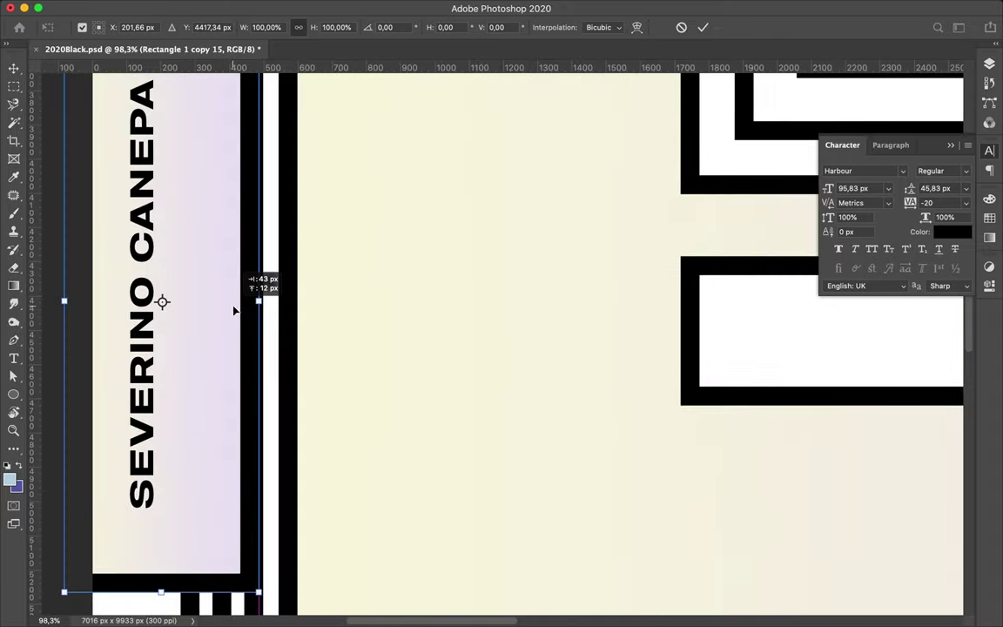
pyautogui.press('Return')
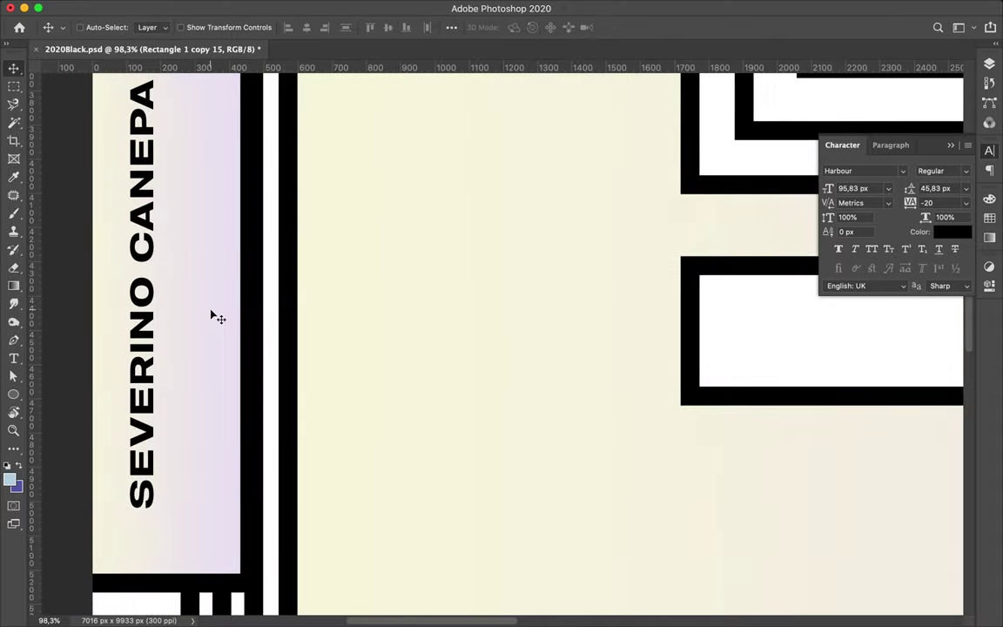
pyautogui.scroll(-4, 221, 338)
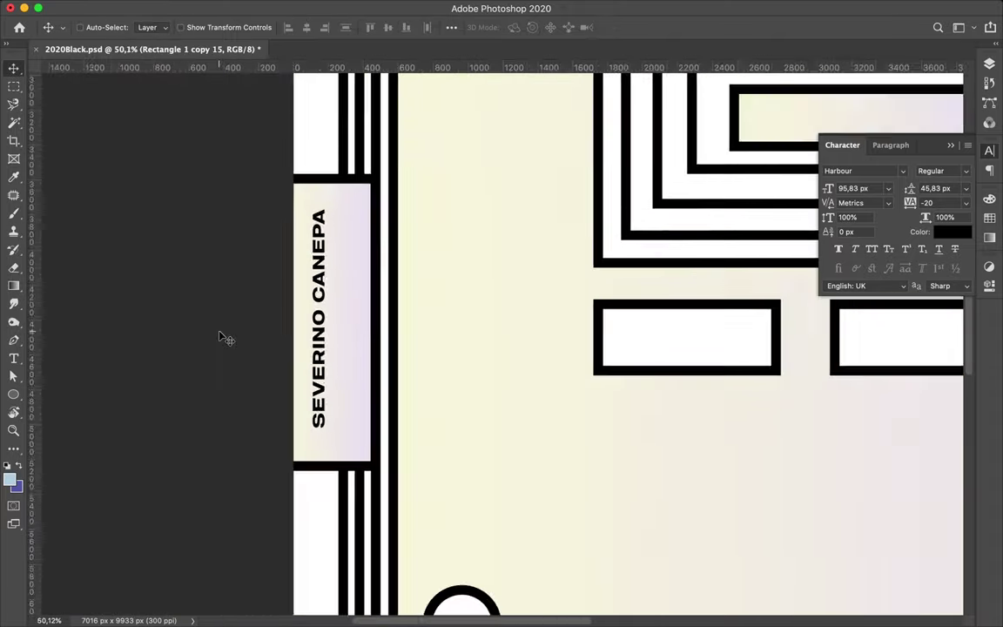
pyautogui.scroll(-3, 221, 338)
pyautogui.hotkey('ctrl', '0')
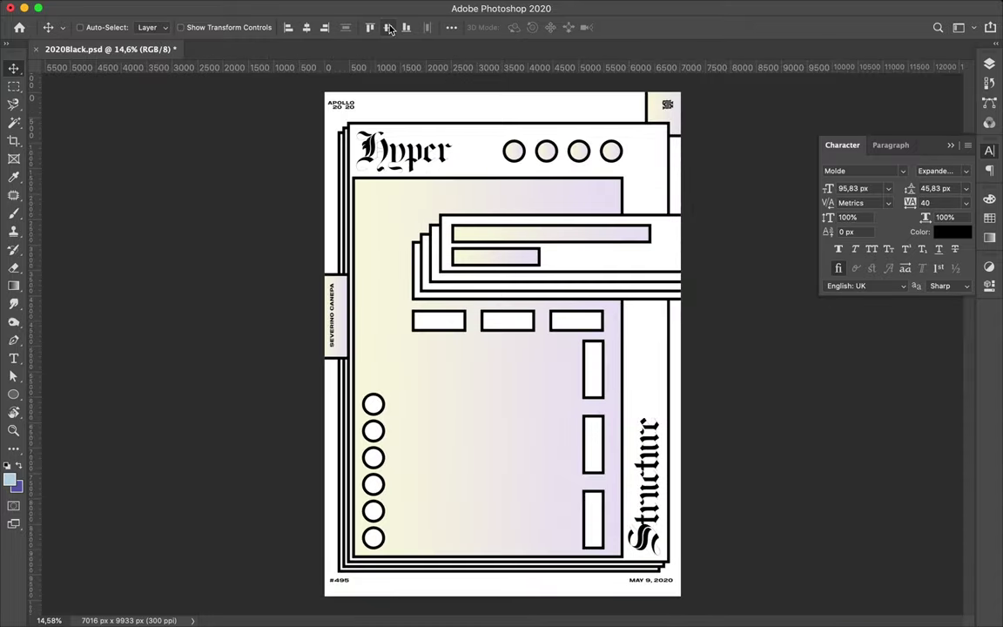